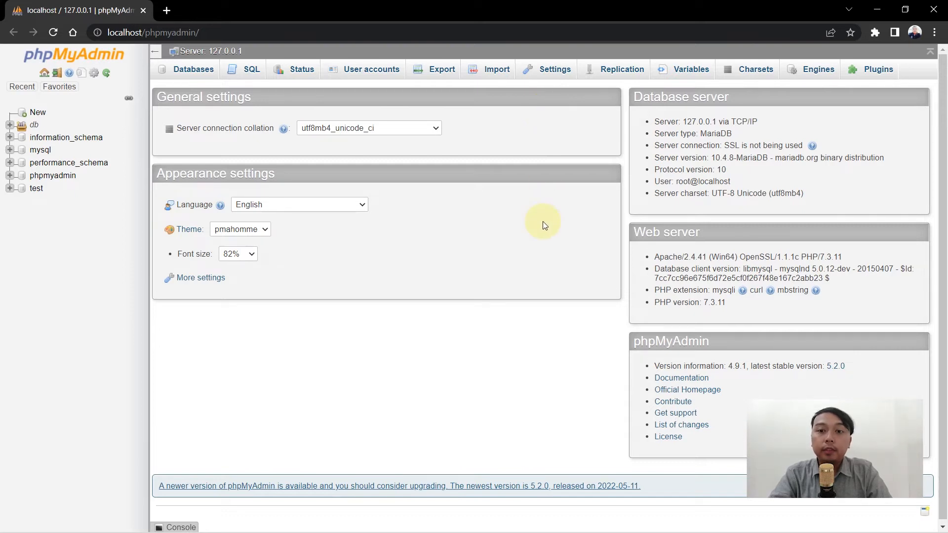
Switch from the browser to the XAMPP Control Panel window.
key("alt+Tab")
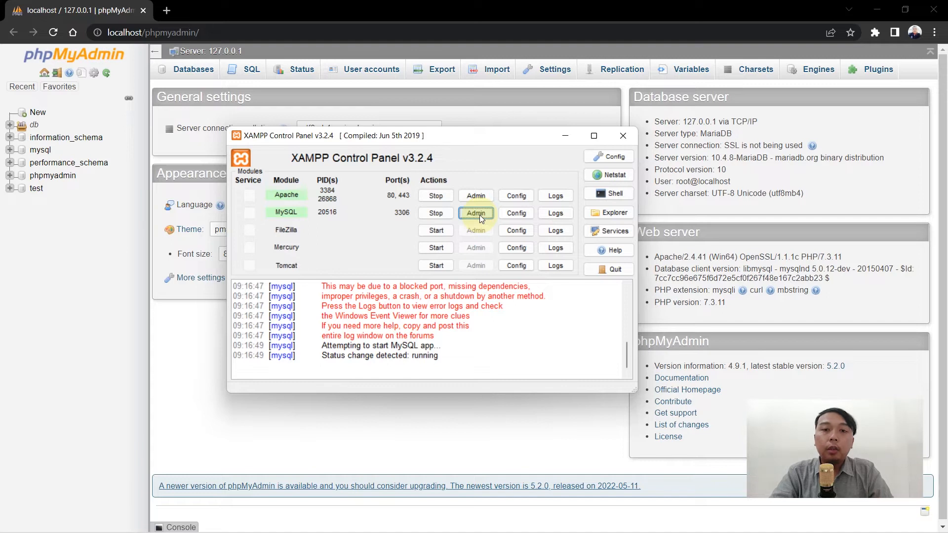
Check the phpMyAdmin page address, then launch MySQL's Admin page from XAMPP Control Panel.
left_click(392, 7)
left_click(211, 32)
left_click(212, 32)
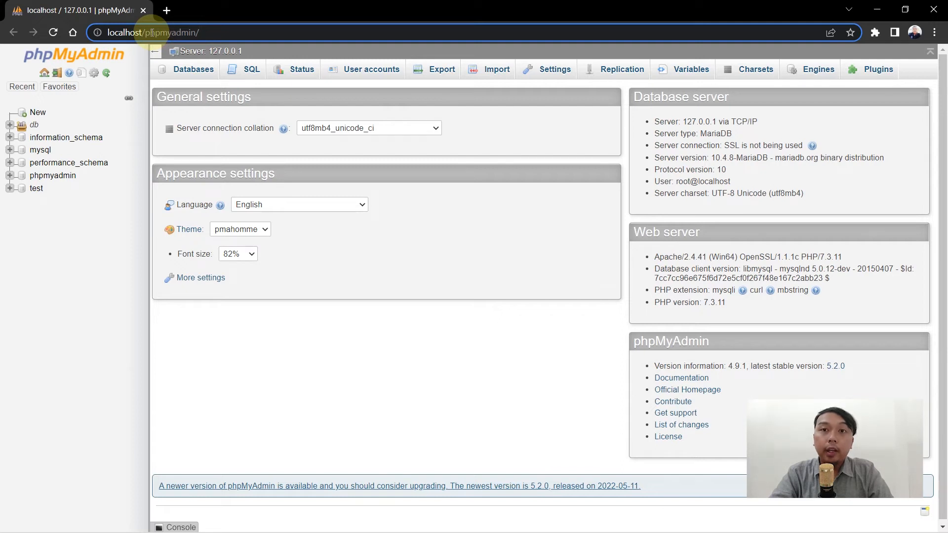
key("alt+Tab")
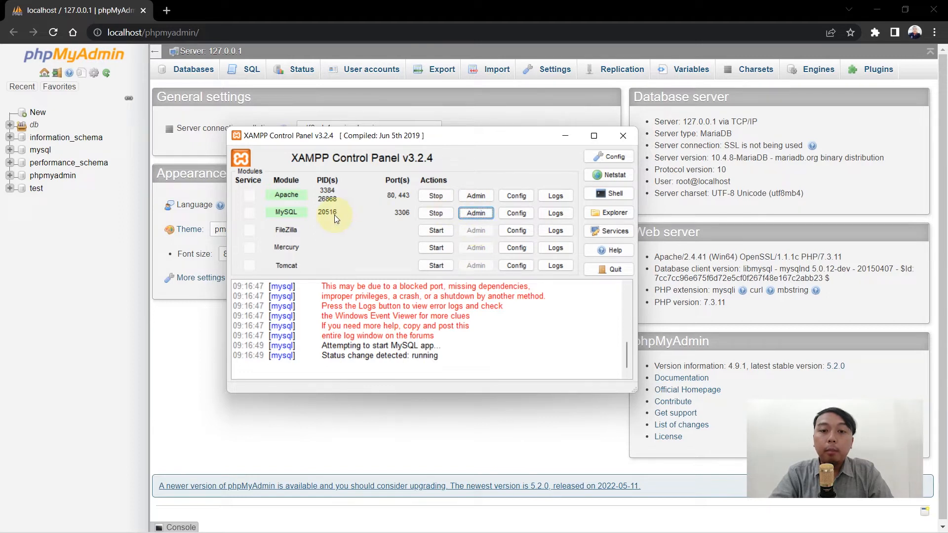
left_click(476, 213)
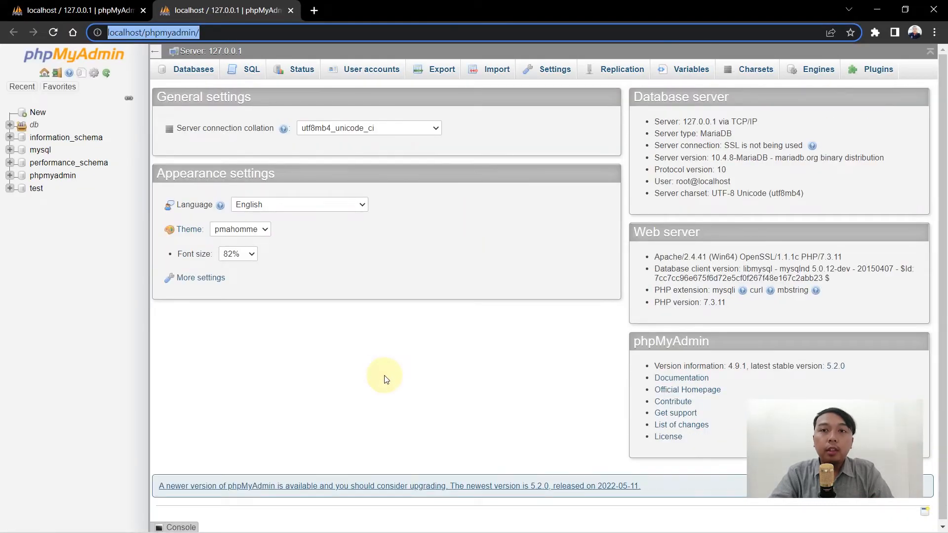
left_click(386, 379)
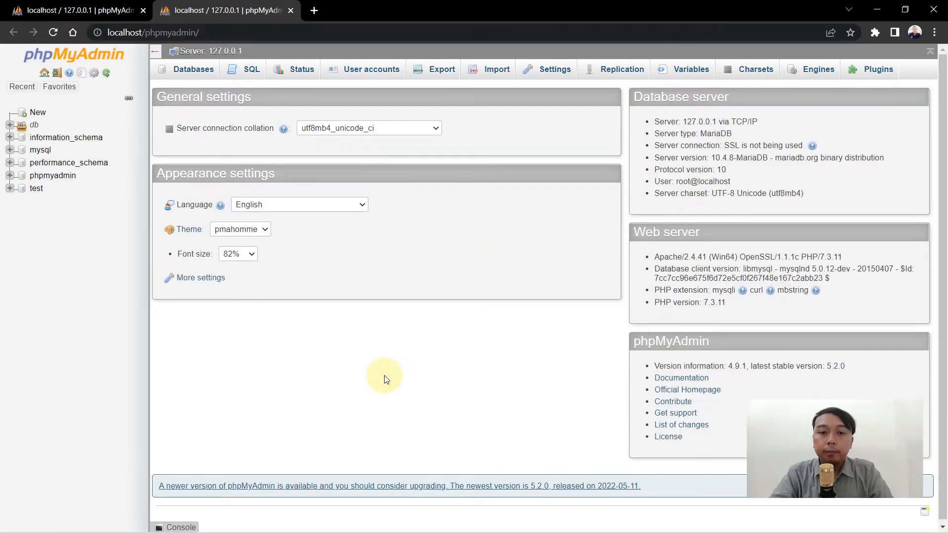
Close the duplicate phpMyAdmin tab and expand the db group in the navigation tree.
key("ctrl+w")
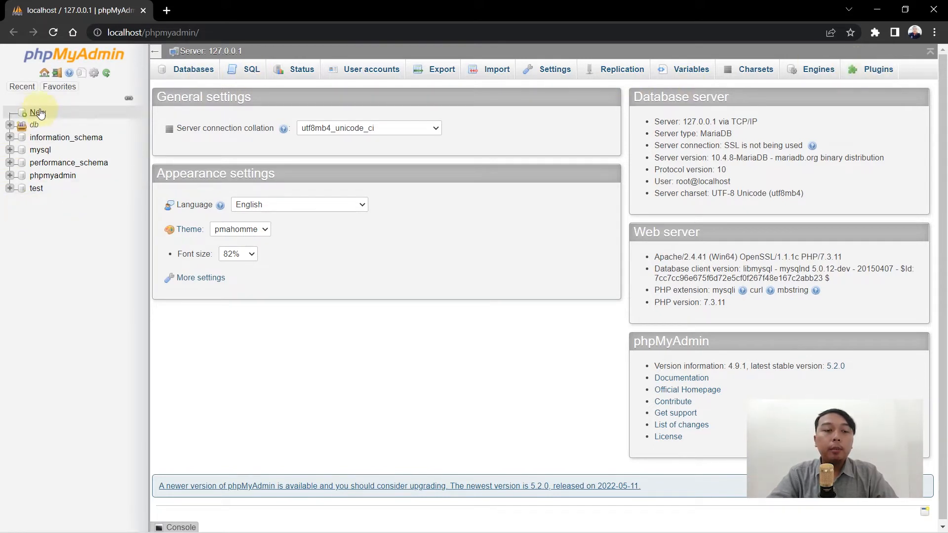
left_click(10, 123)
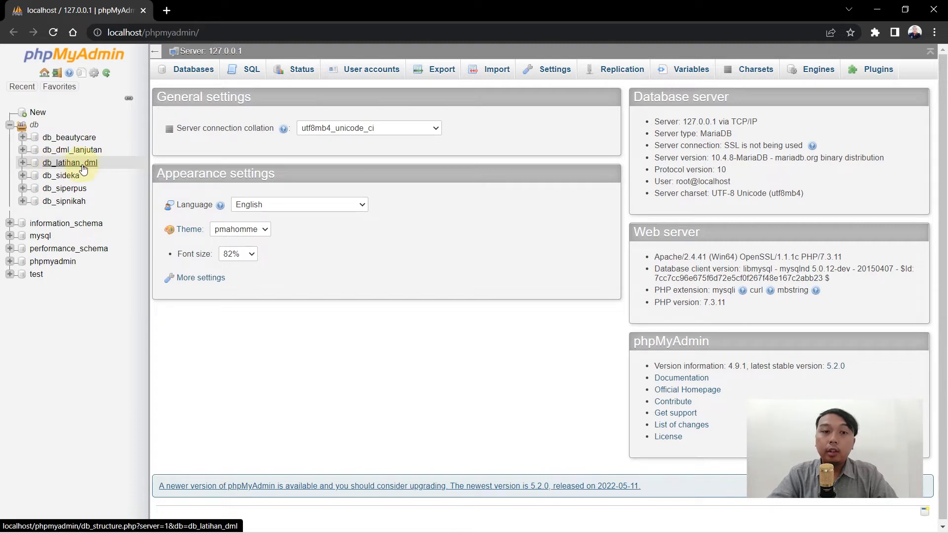
left_click(17, 126)
left_click(16, 125)
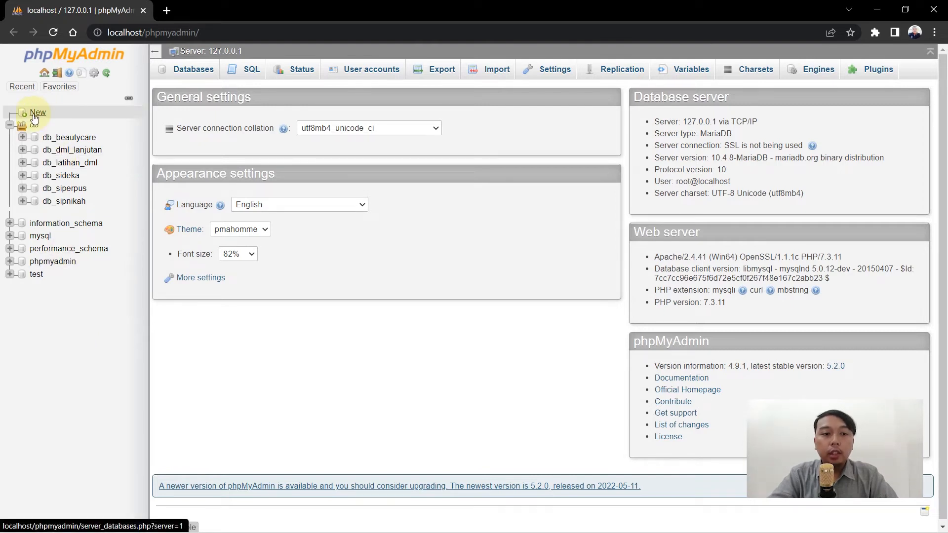
Create a database named db_perpusweb2 from the Databases overview.
left_click(191, 72)
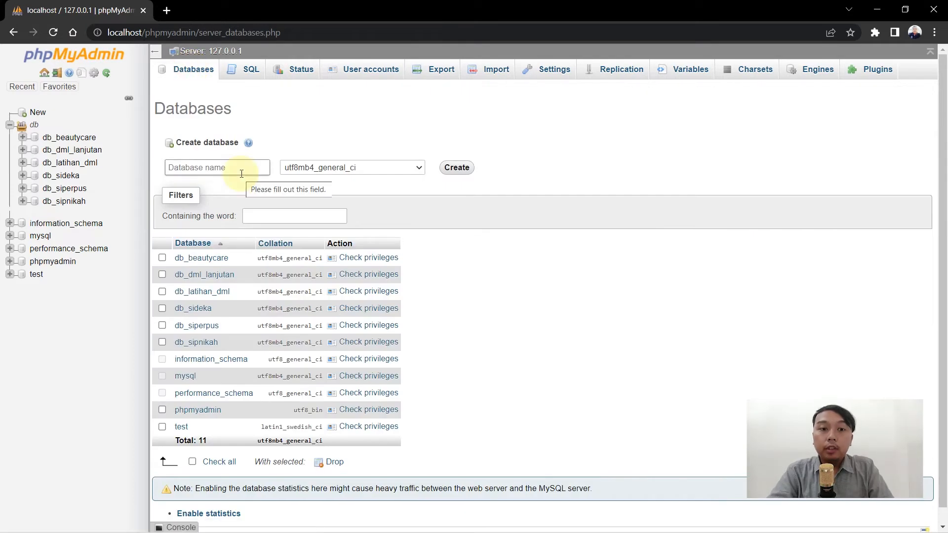
left_click(241, 174)
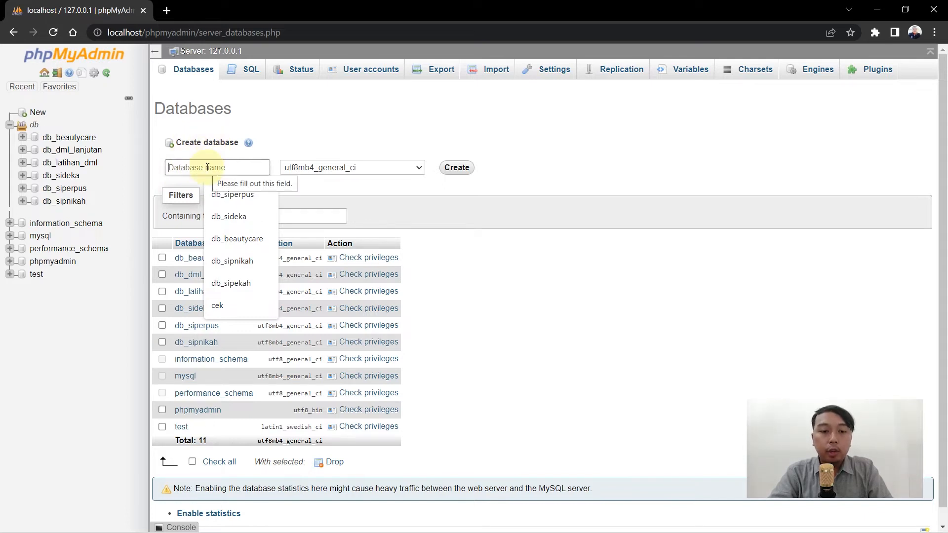
key("Escape")
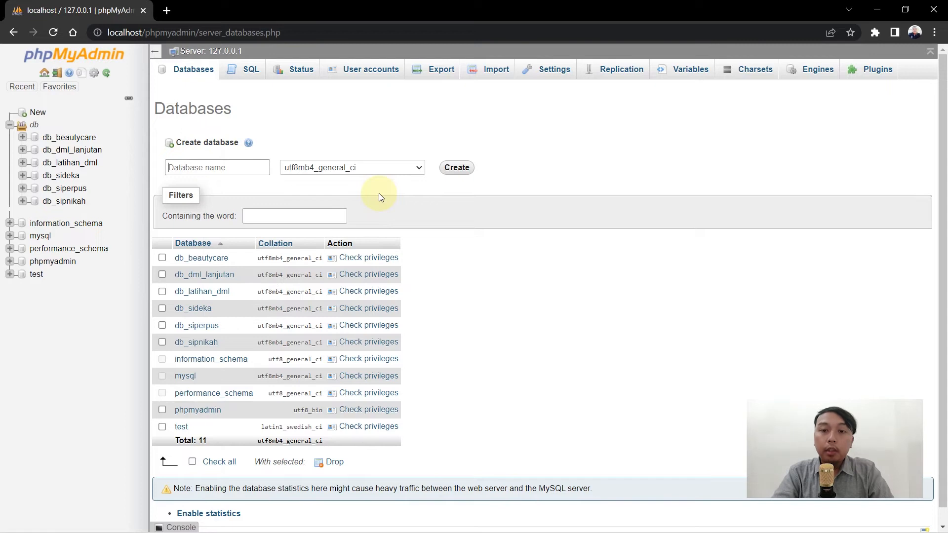
type("db")
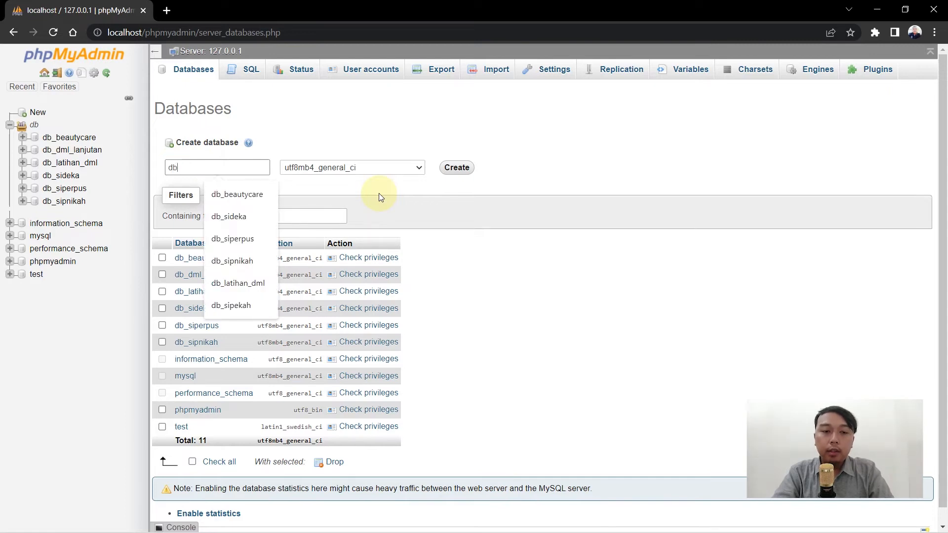
type("_p")
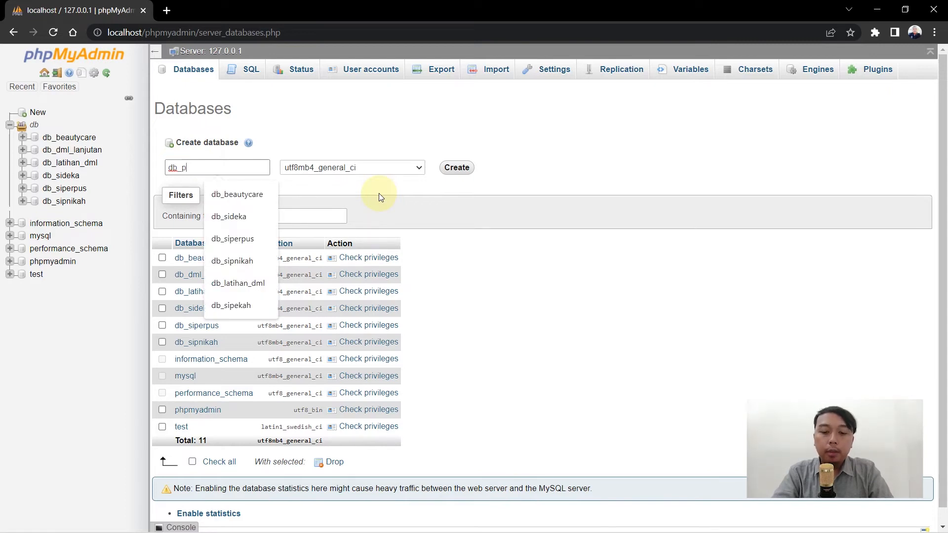
type("erpusweb2")
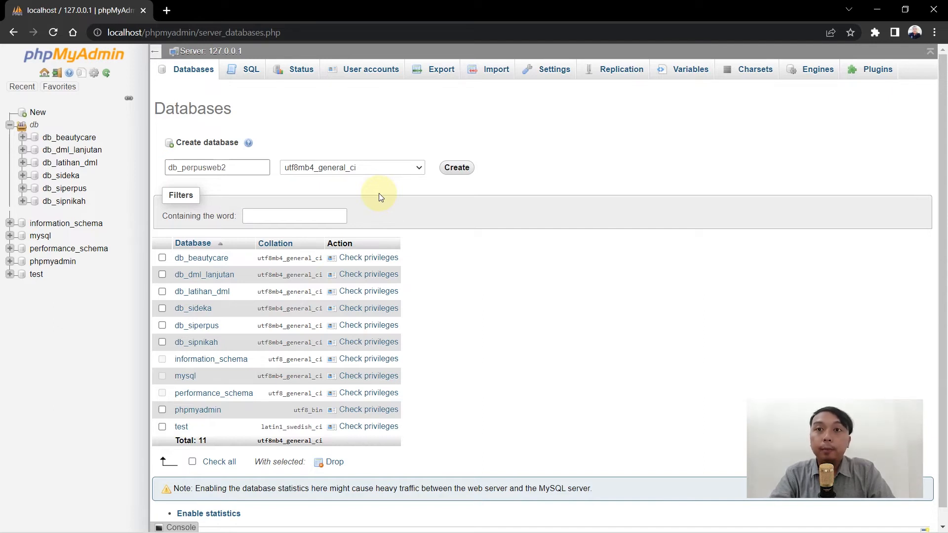
left_click(463, 170)
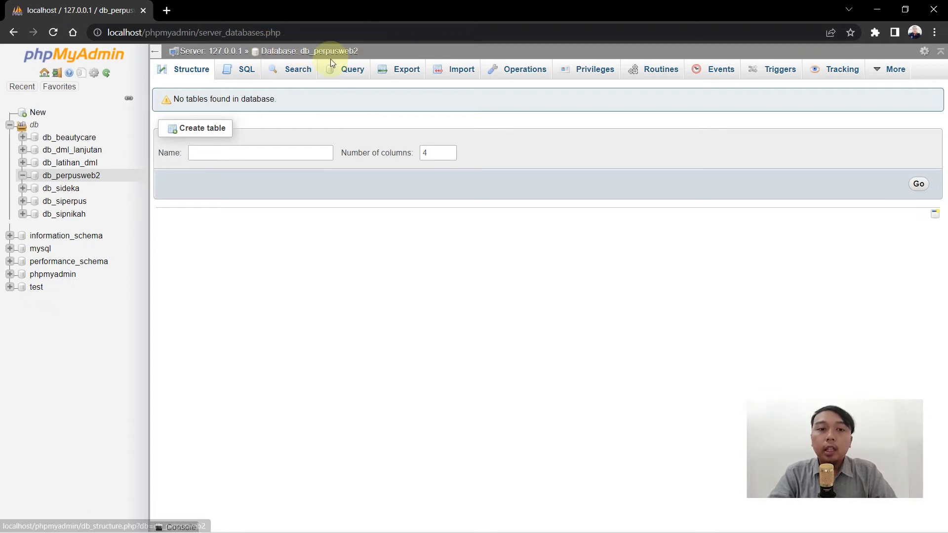
Begin a table named admin with 3 columns in db_perpusweb2.
left_click(261, 152)
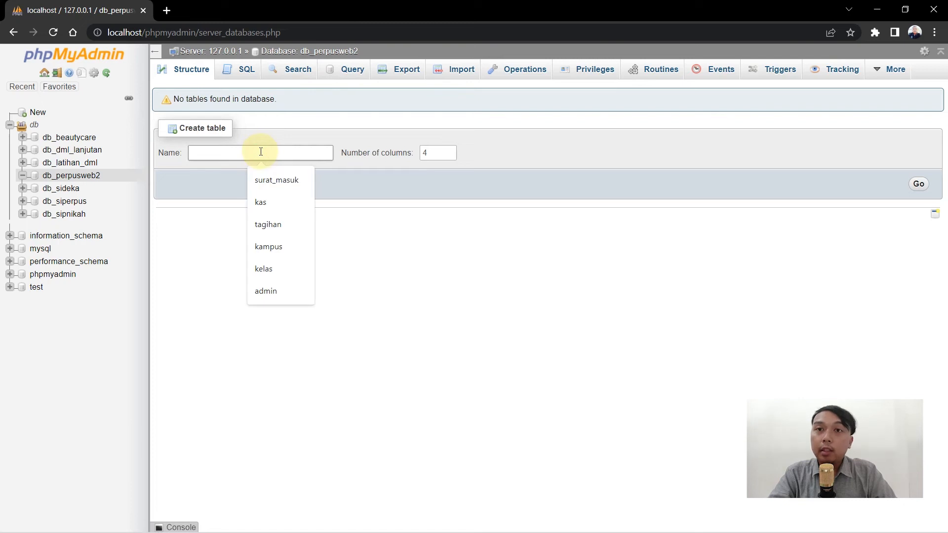
left_click(216, 183)
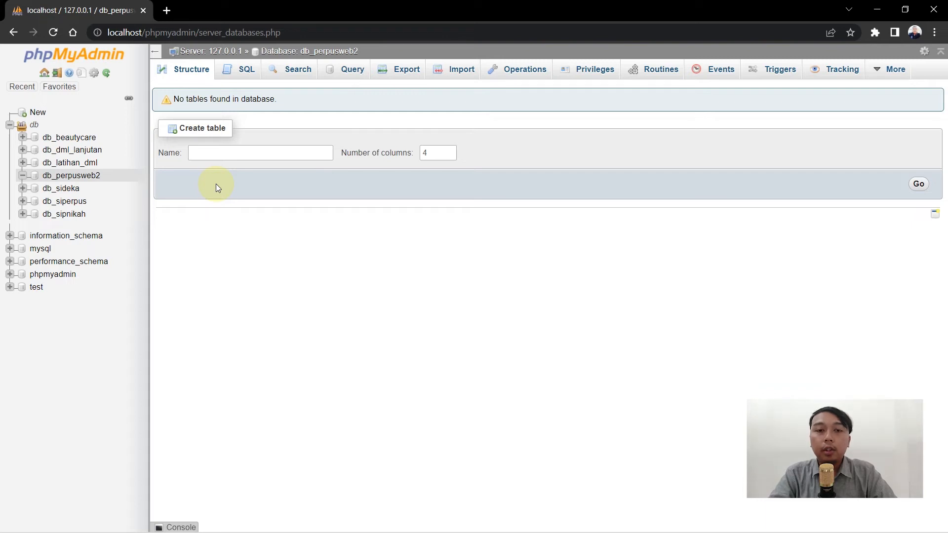
left_click(253, 150)
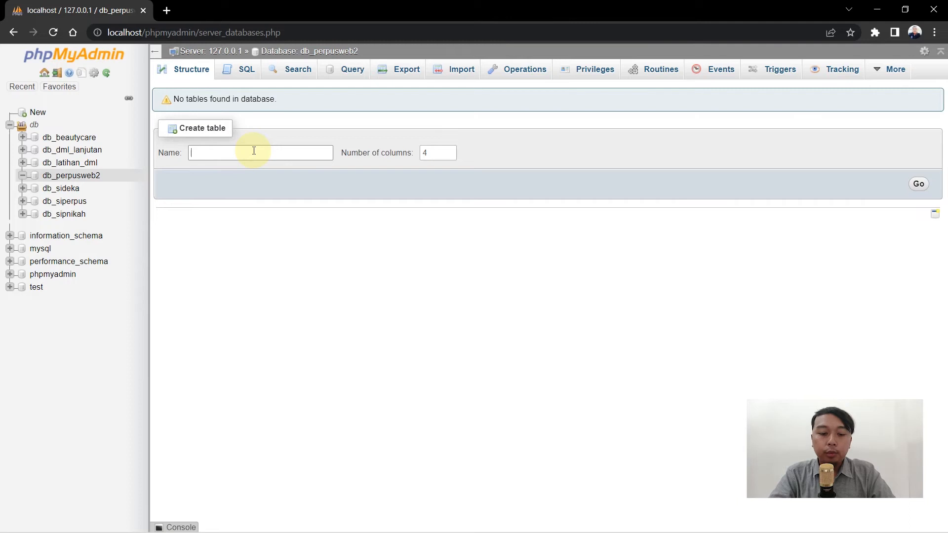
type("admin")
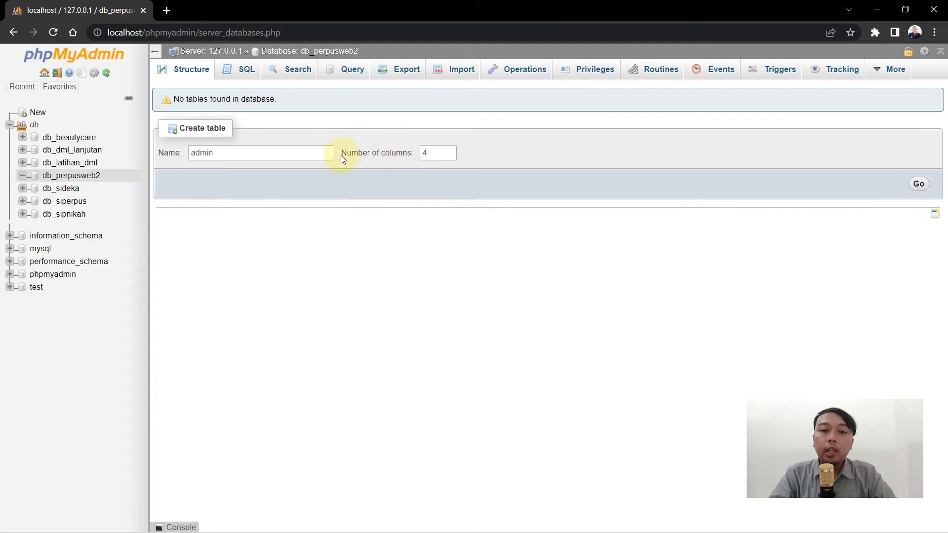
left_click(449, 156)
left_click(918, 185)
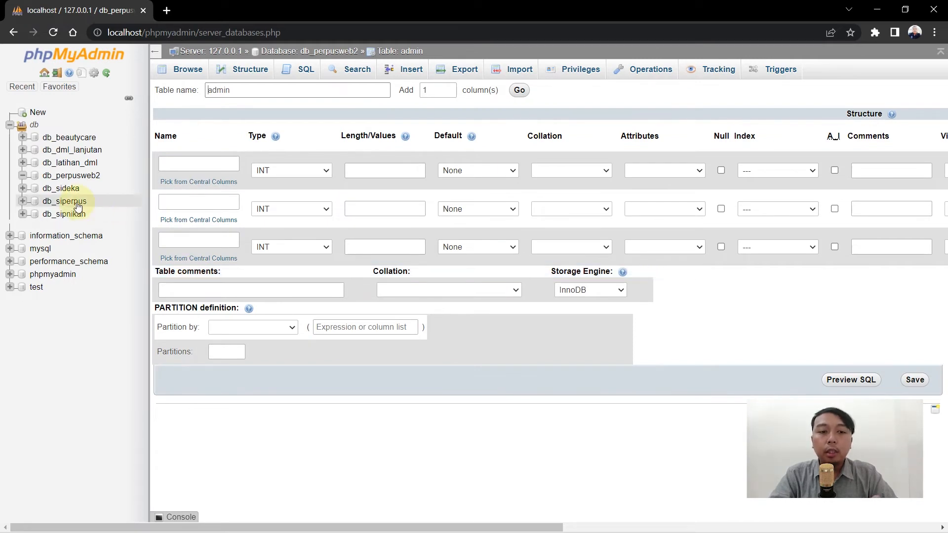
Name the admin table's columns id_admin, username and password.
left_click(212, 165)
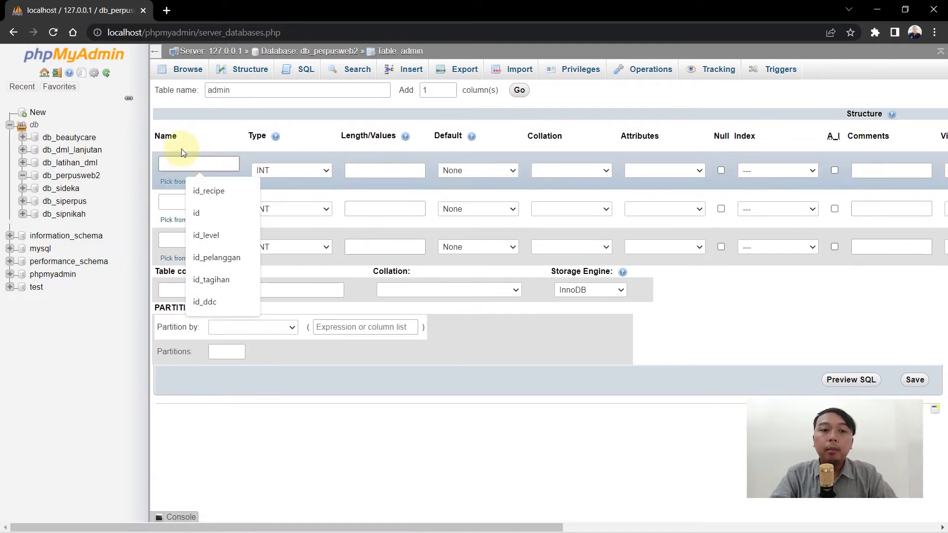
left_click(184, 168)
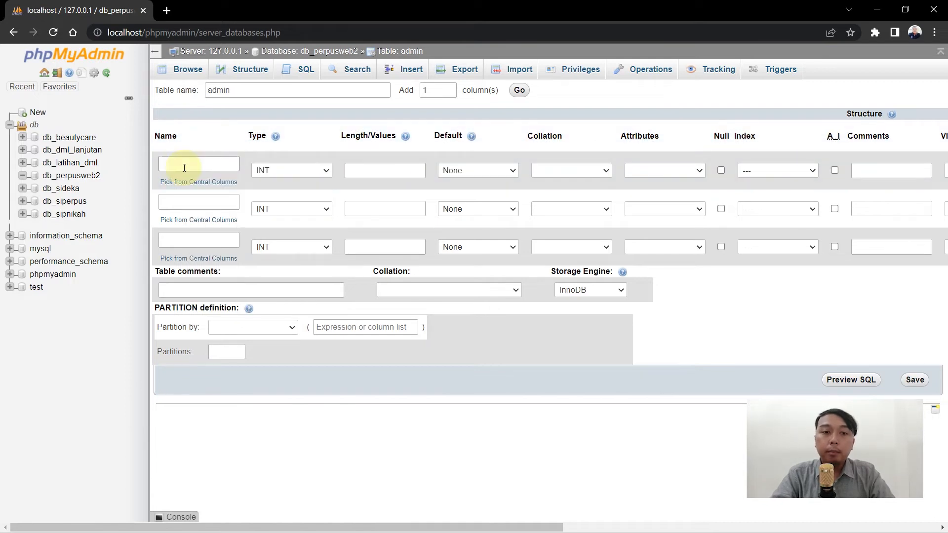
type("id_admin")
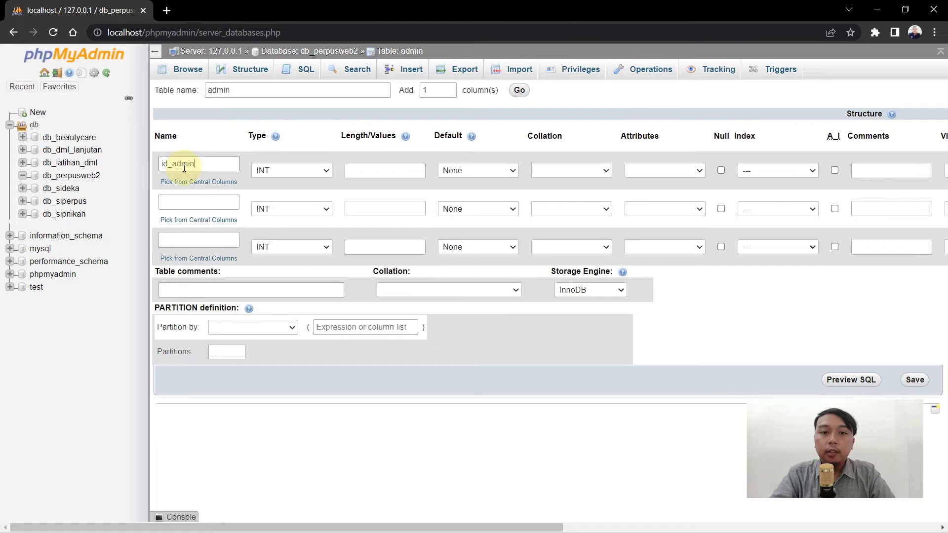
left_click(177, 204)
type("username")
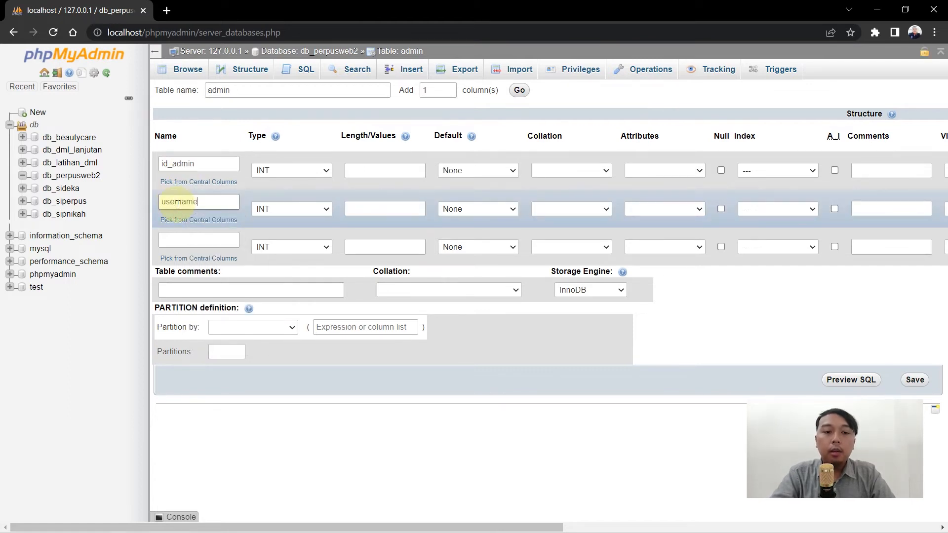
left_click(188, 240)
type("password")
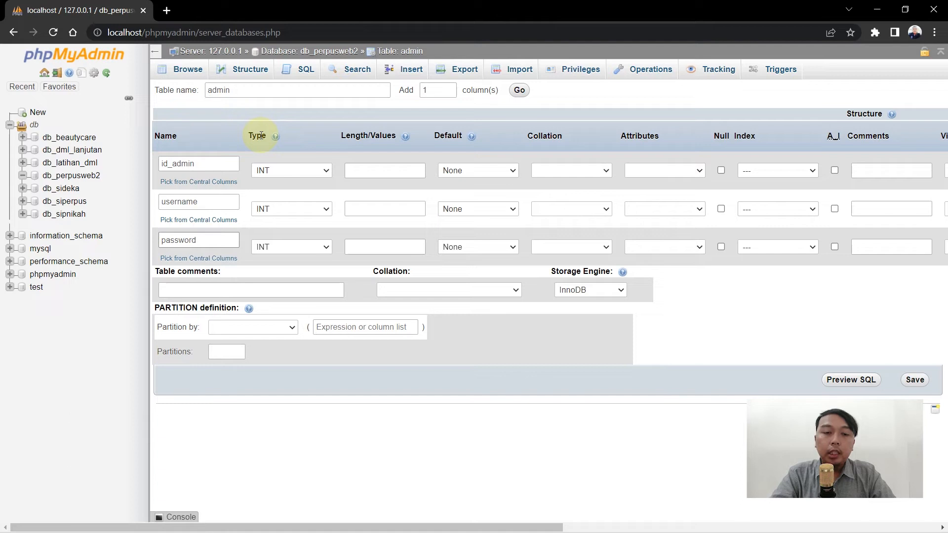
Browse the data type list for id_admin and keep it as INT.
left_click(285, 171)
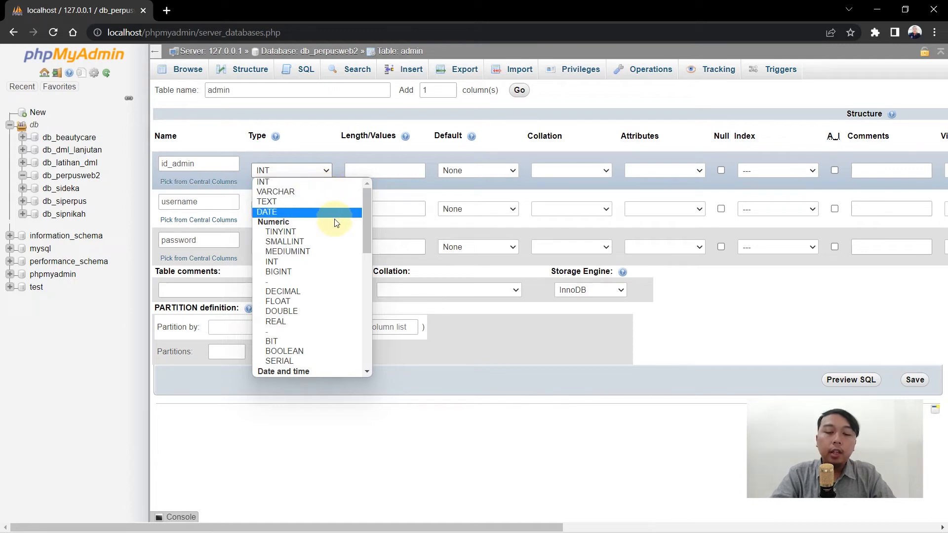
left_click_drag(367, 219, 370, 335)
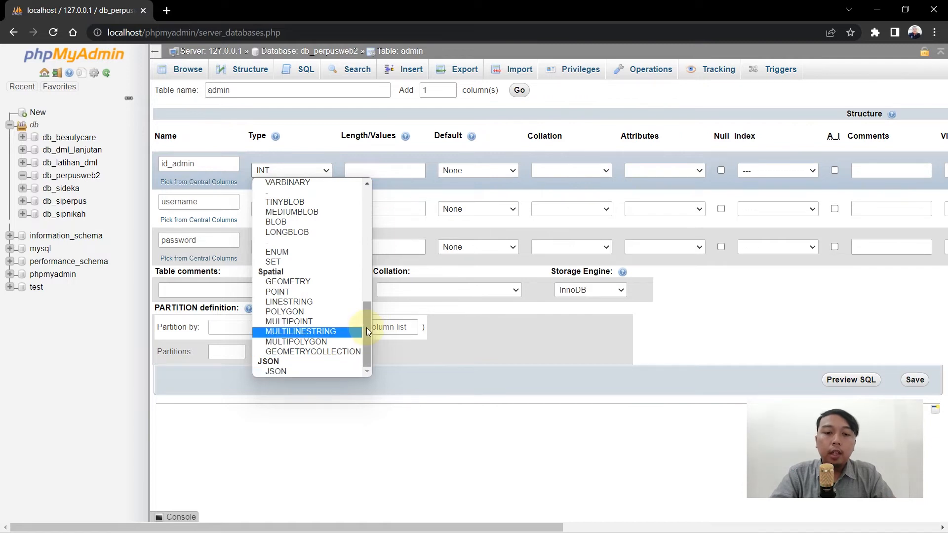
left_click_drag(366, 328, 372, 192)
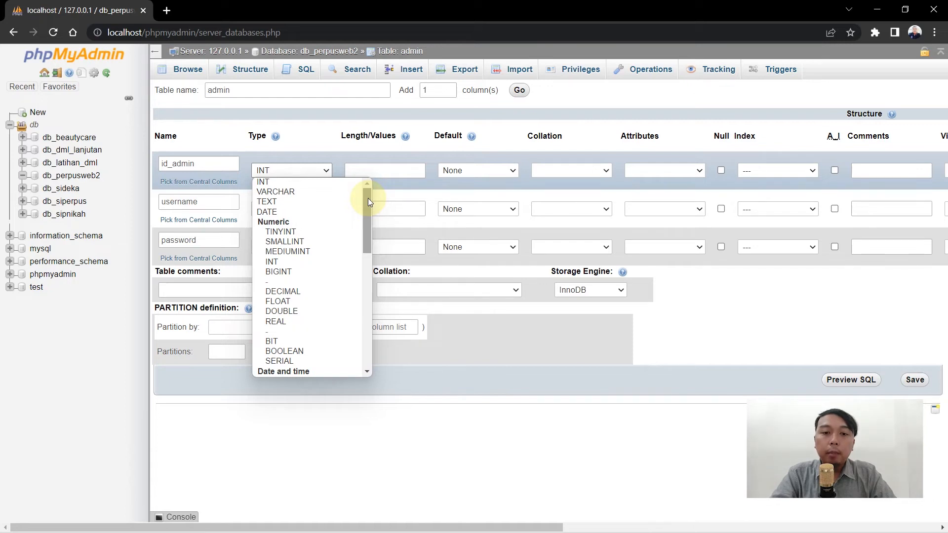
left_click_drag(369, 197, 365, 165)
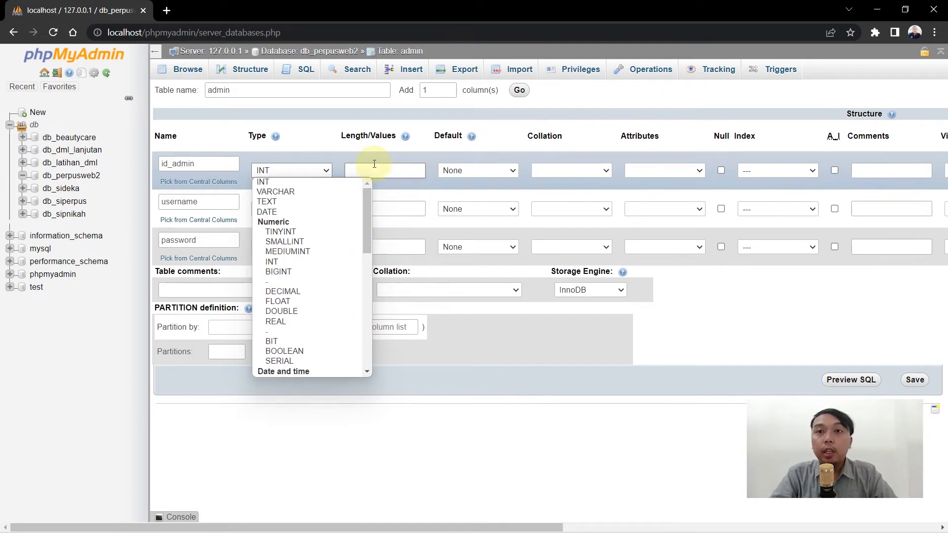
left_click(353, 164)
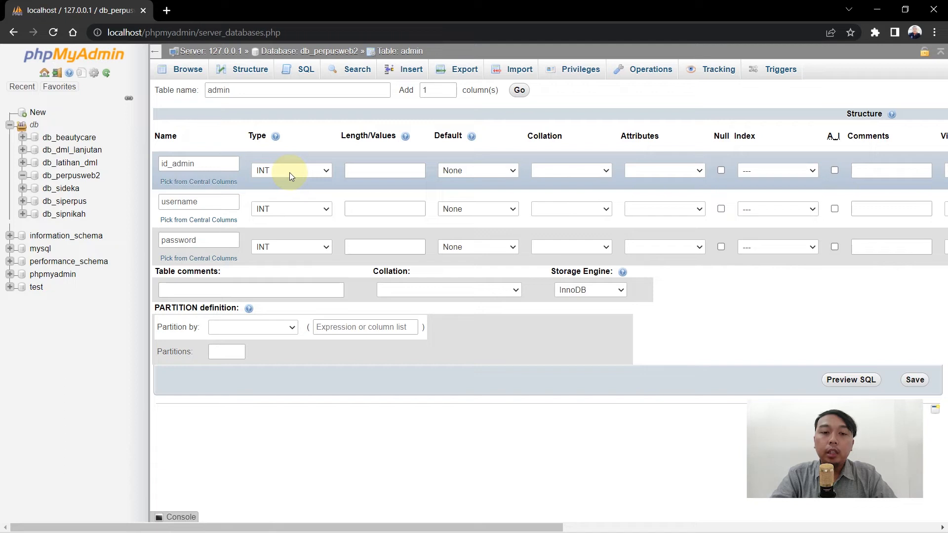
Give id_admin length 5 and make username VARCHAR with length 25.
left_click(385, 175)
left_click(385, 174)
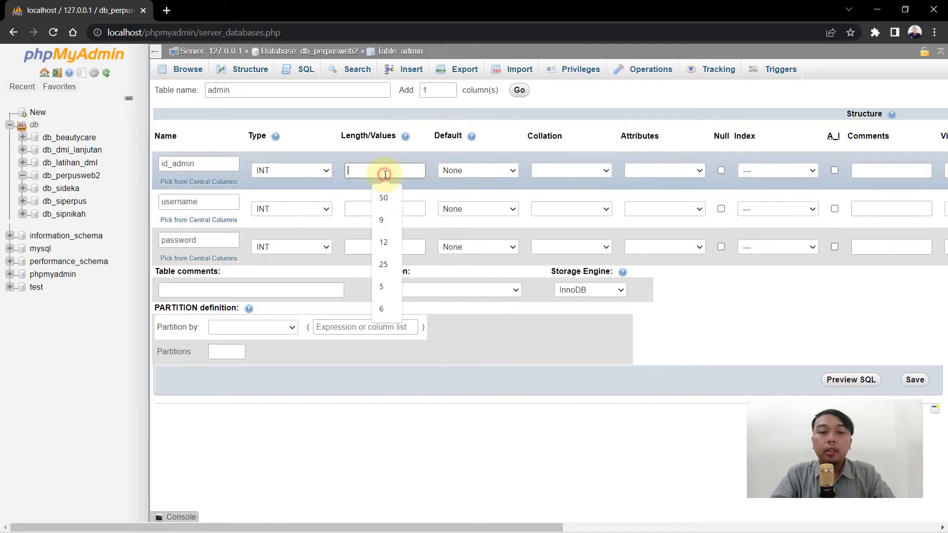
type("5")
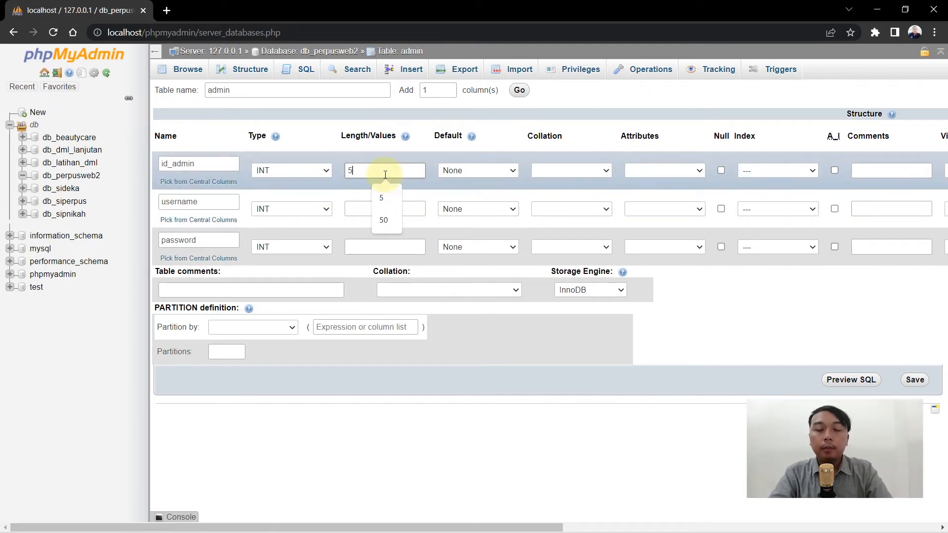
left_click(319, 209)
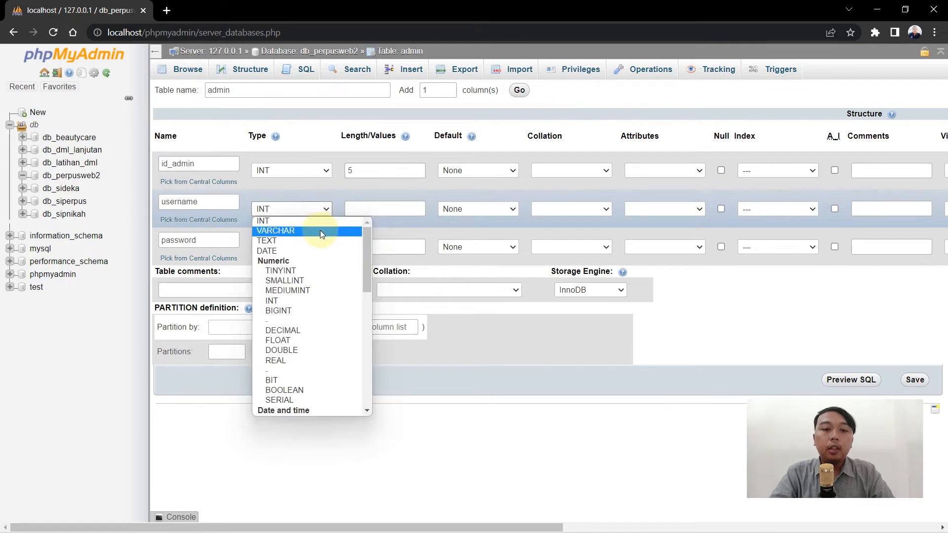
left_click(320, 230)
left_click(372, 208)
type("25")
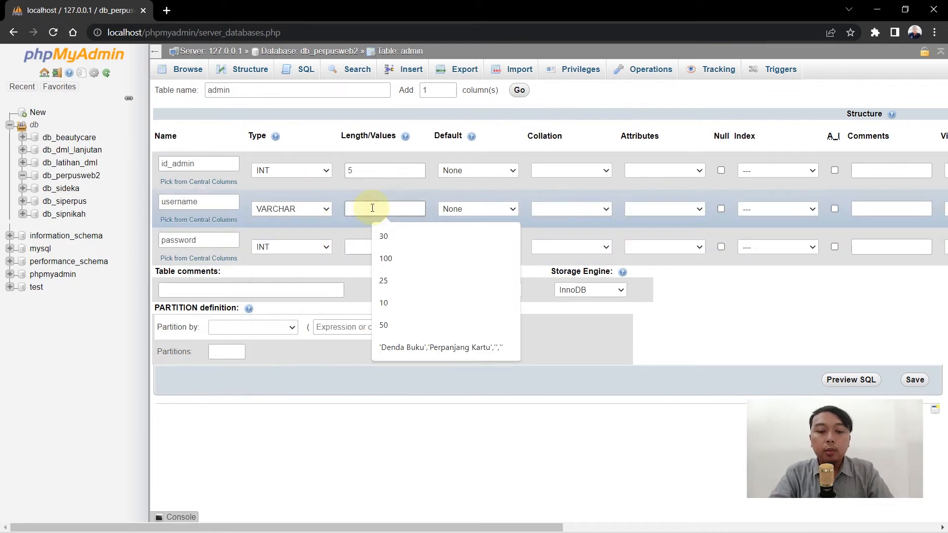
Make password VARCHAR with length 35 and set id_admin to auto-increment.
left_click(317, 253)
left_click(316, 270)
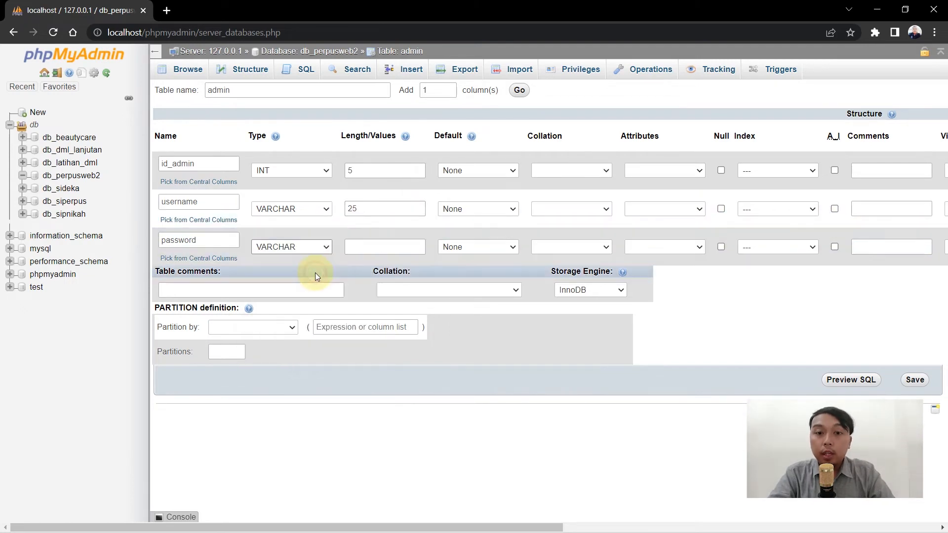
left_click(374, 242)
type("3")
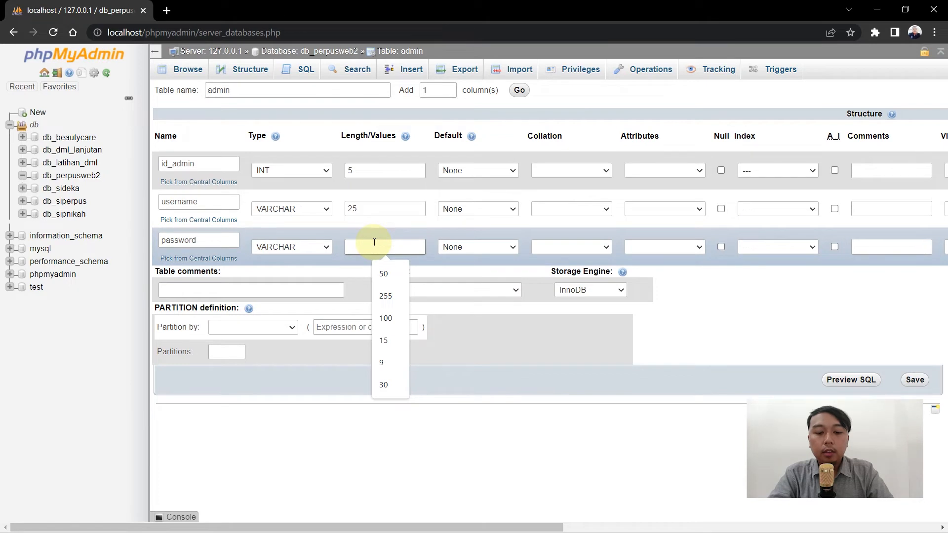
type("5")
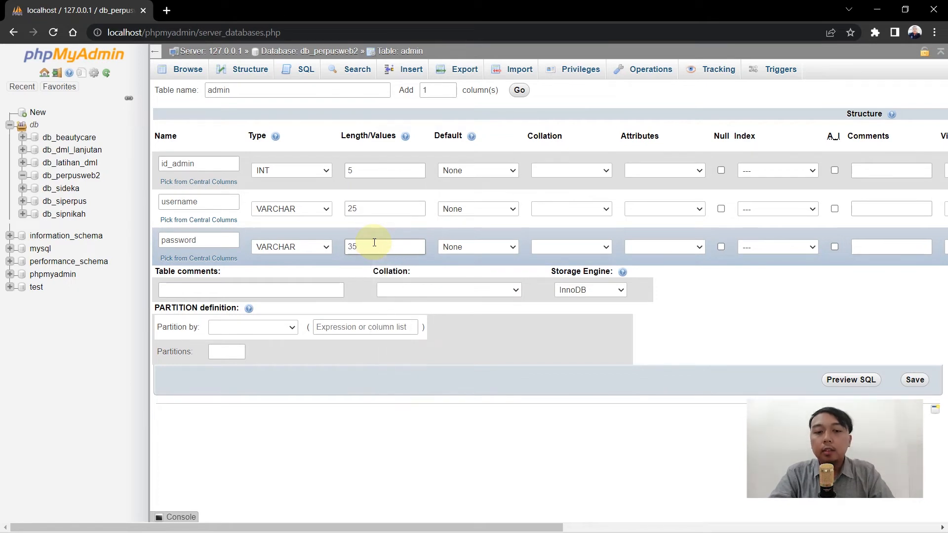
left_click(710, 294)
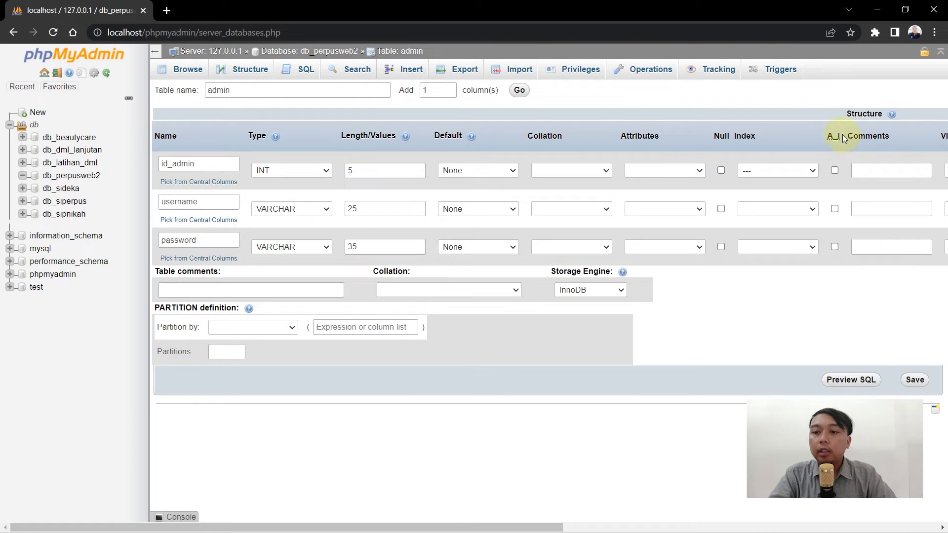
left_click(835, 170)
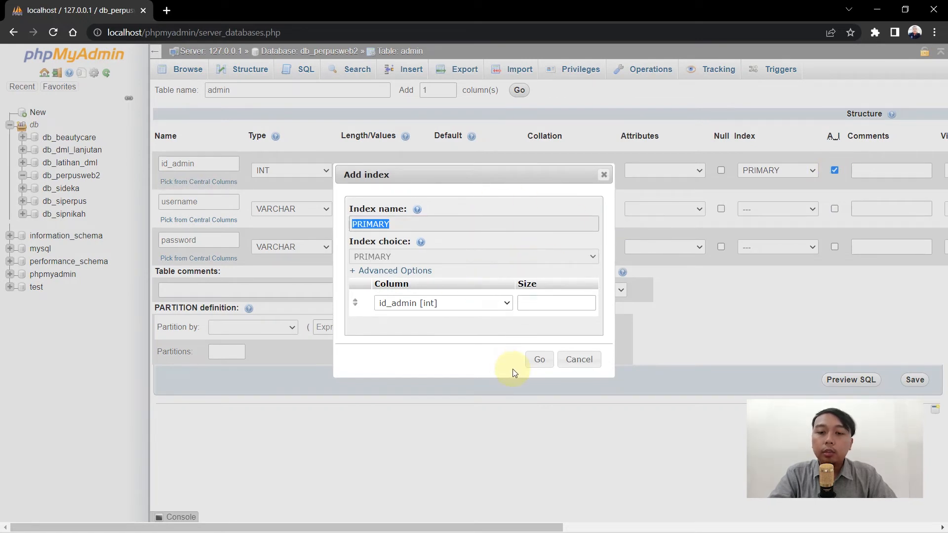
Confirm id_admin as the PRIMARY key and save the admin table structure.
left_click(538, 361)
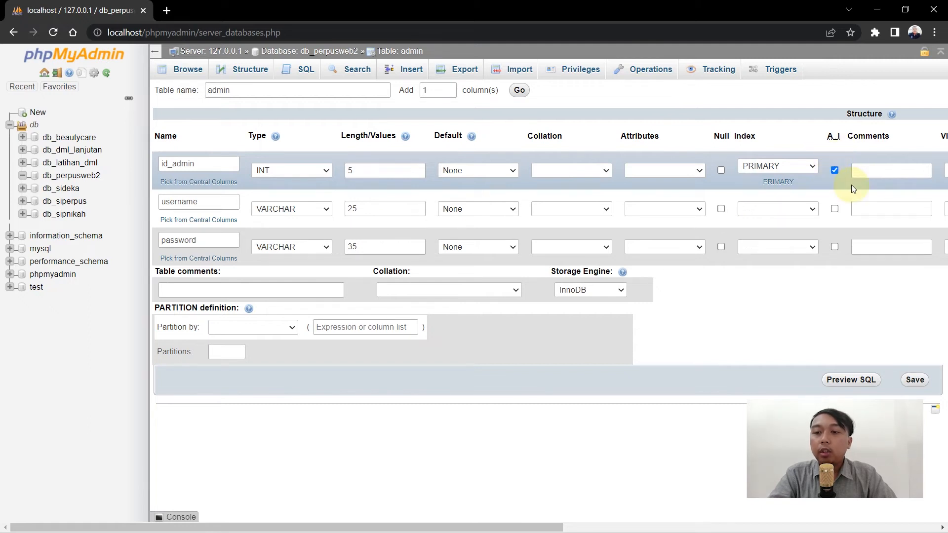
left_click(802, 169)
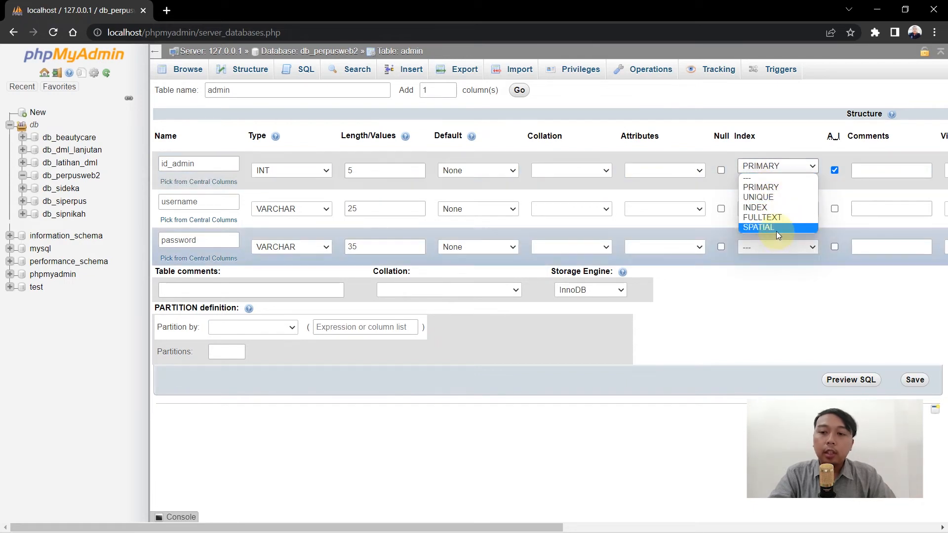
left_click(757, 335)
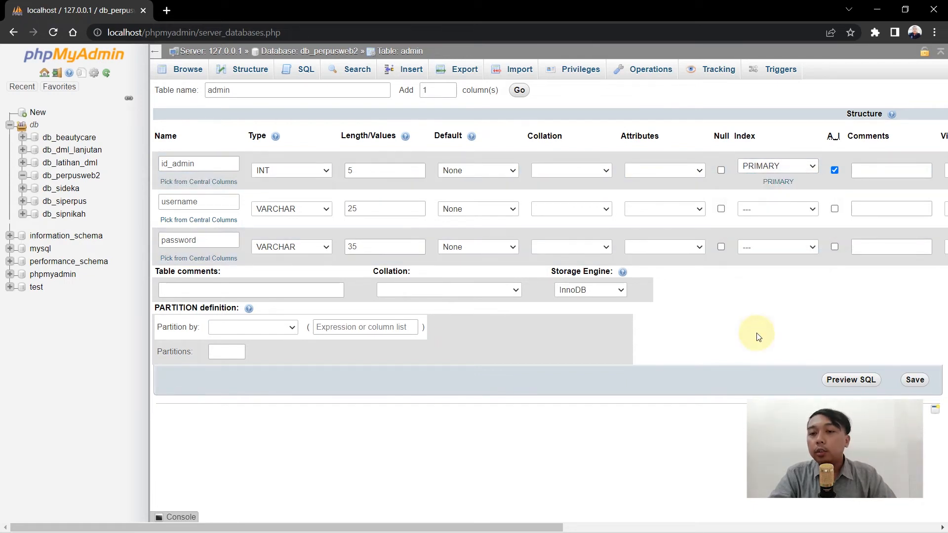
left_click(915, 380)
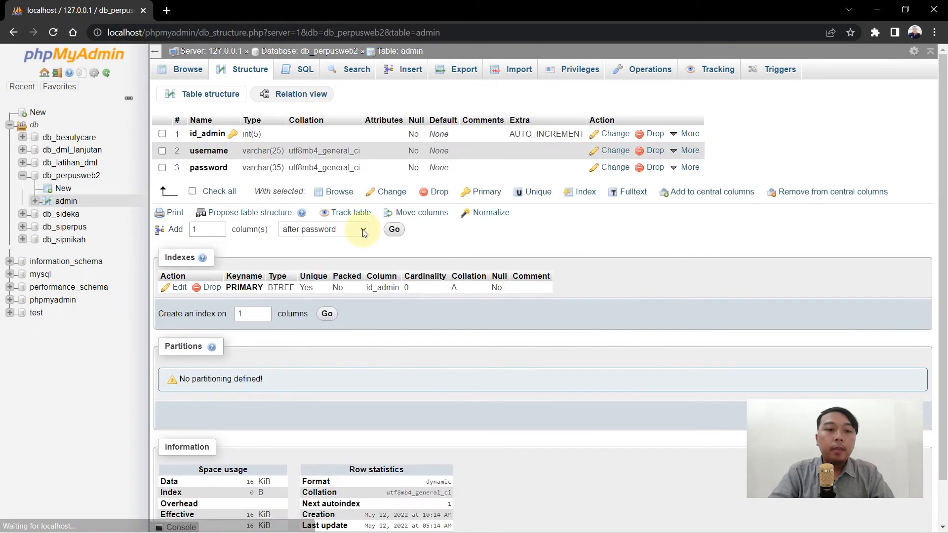
Open the admin table's structure to review its three column definitions.
left_click(68, 205)
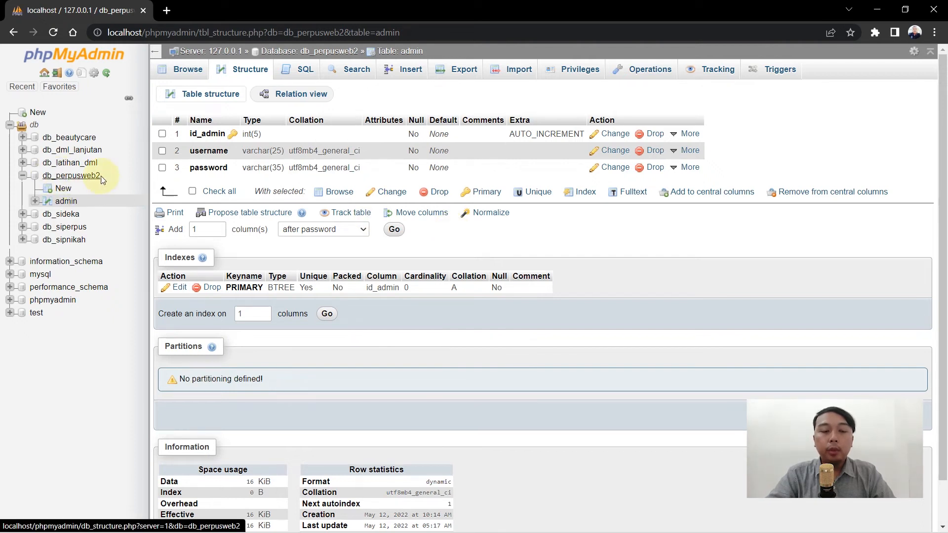
left_click(68, 194)
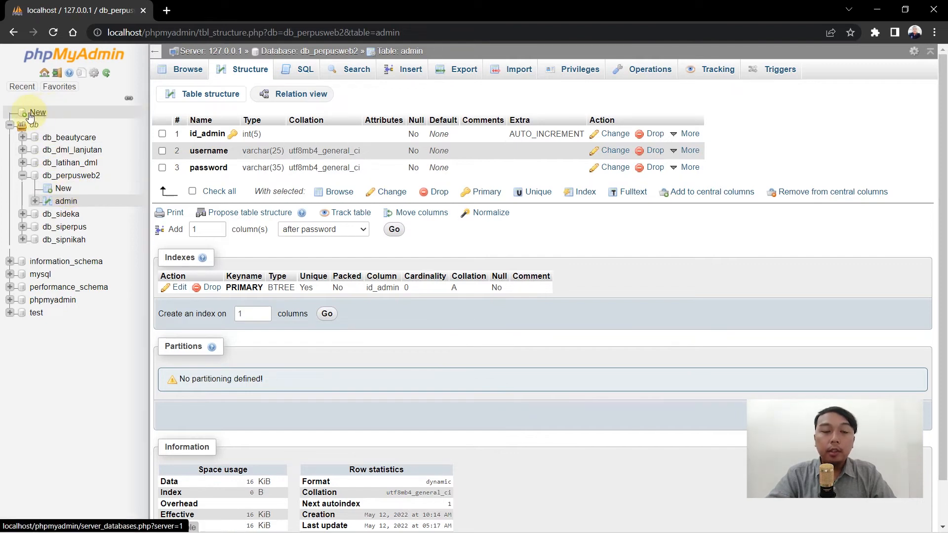
Start a new table named peminjaman under db_perpusweb2.
left_click(63, 189)
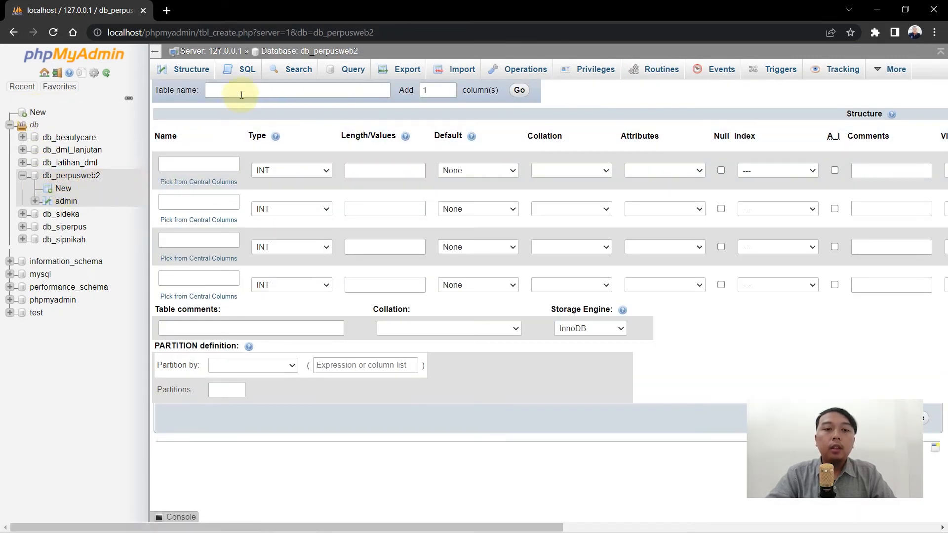
left_click(244, 92)
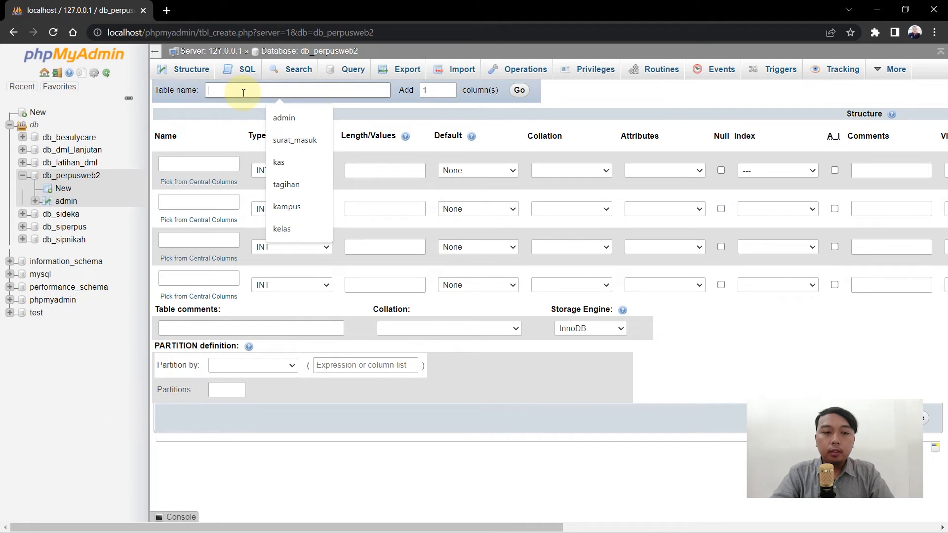
type("peminja")
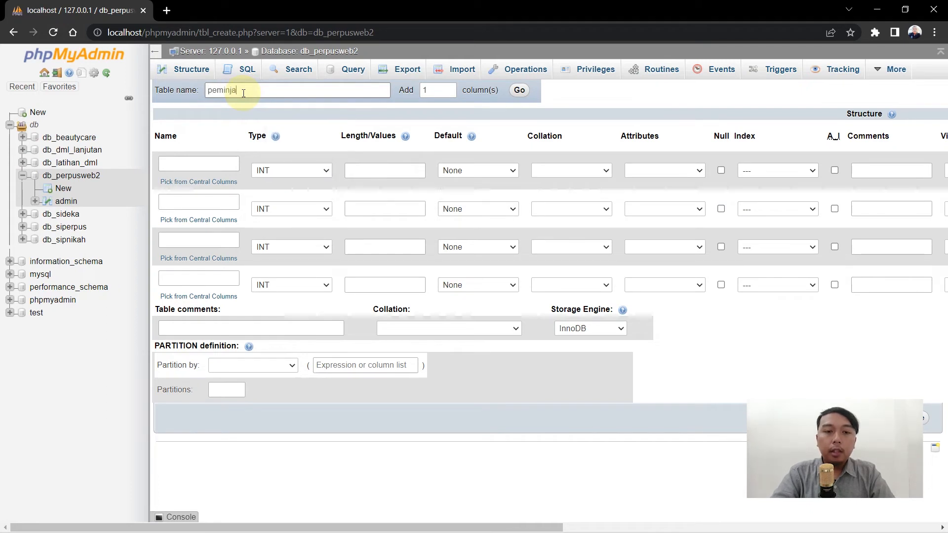
type("man")
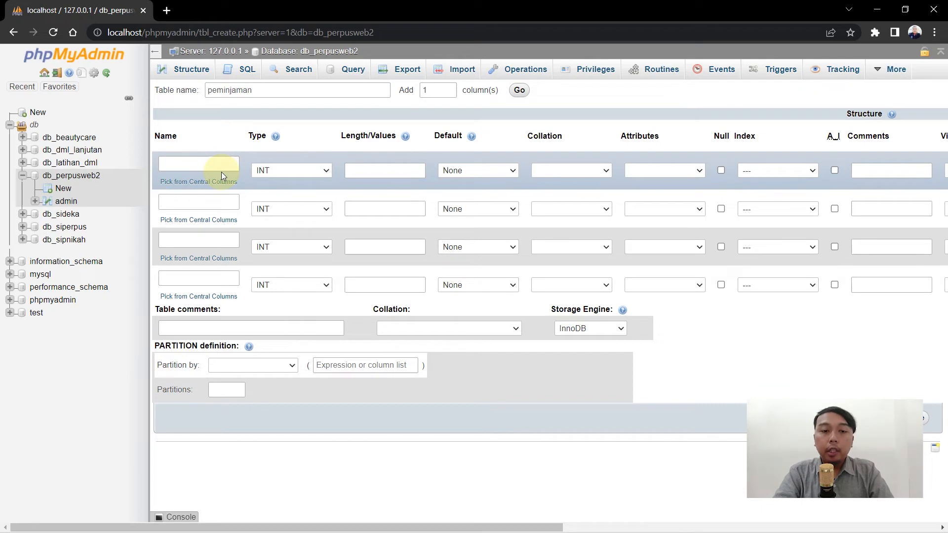
Name columns id_pinjam, id_anggota, tgl_pinjam and tgl_kembali, and set Add to 2 columns.
left_click(224, 166)
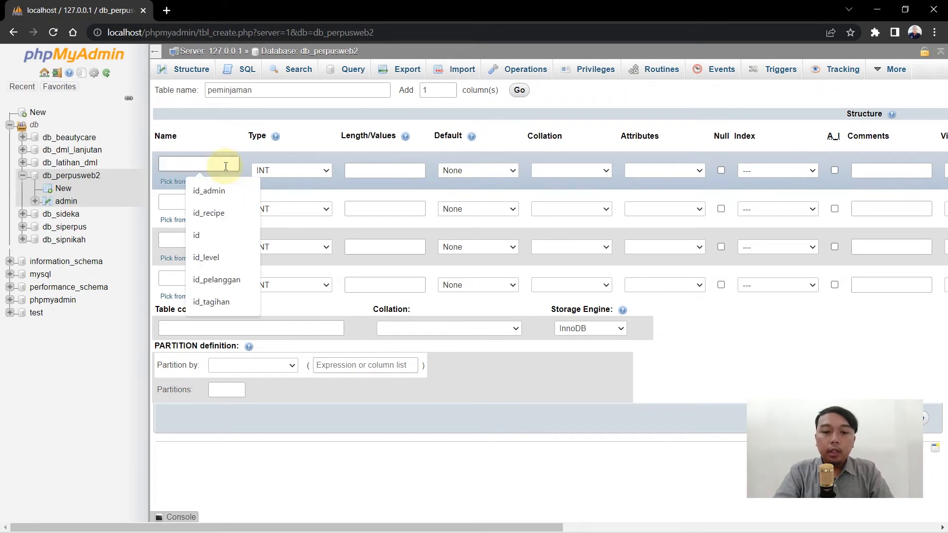
type("id_pinjam")
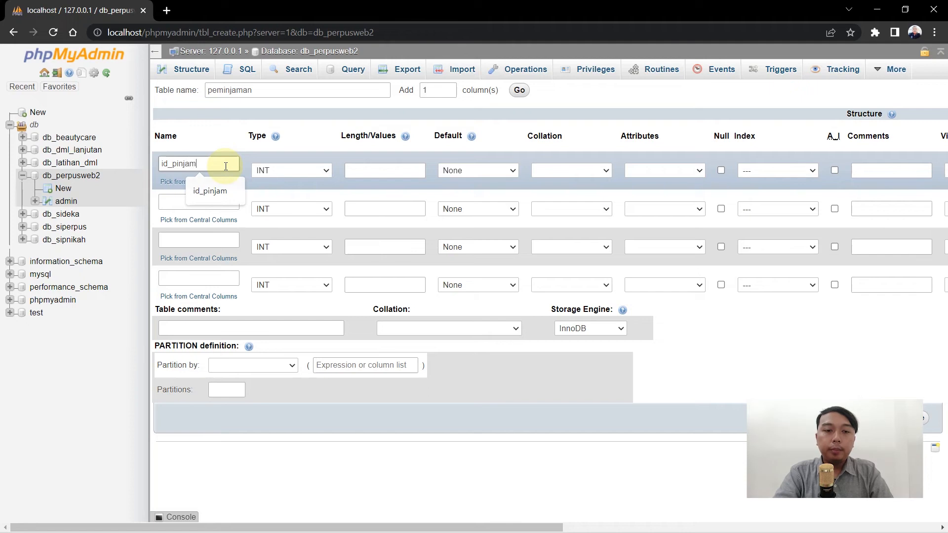
left_click(226, 198)
type("i")
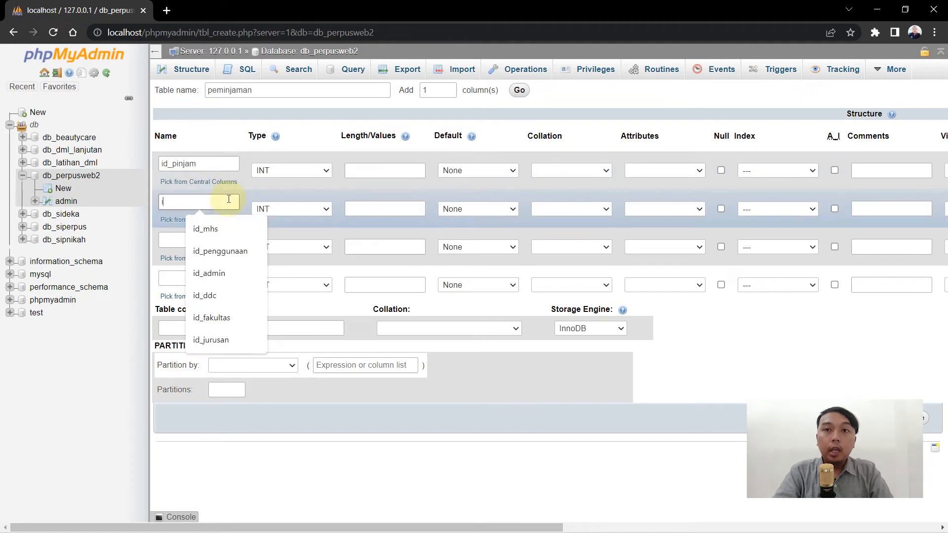
type("d_anggota")
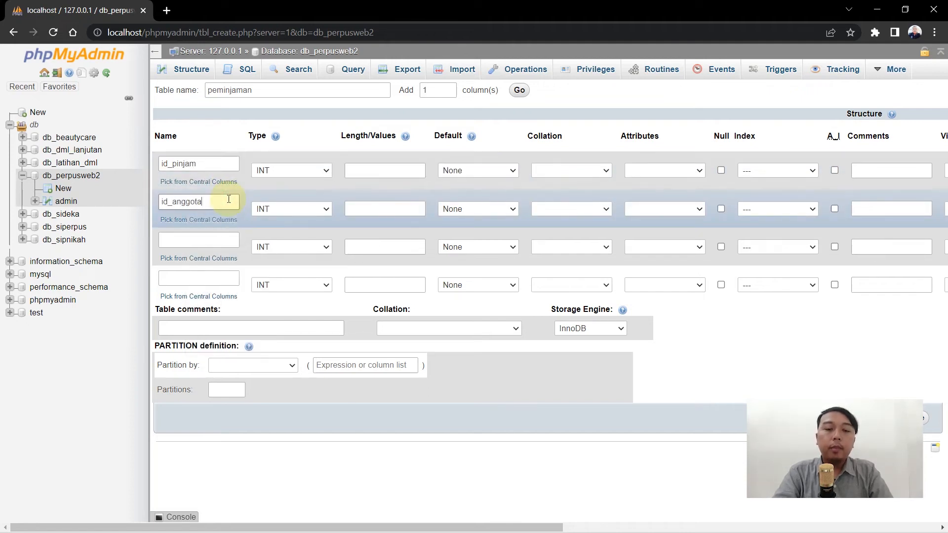
left_click(217, 242)
type("tgl_p")
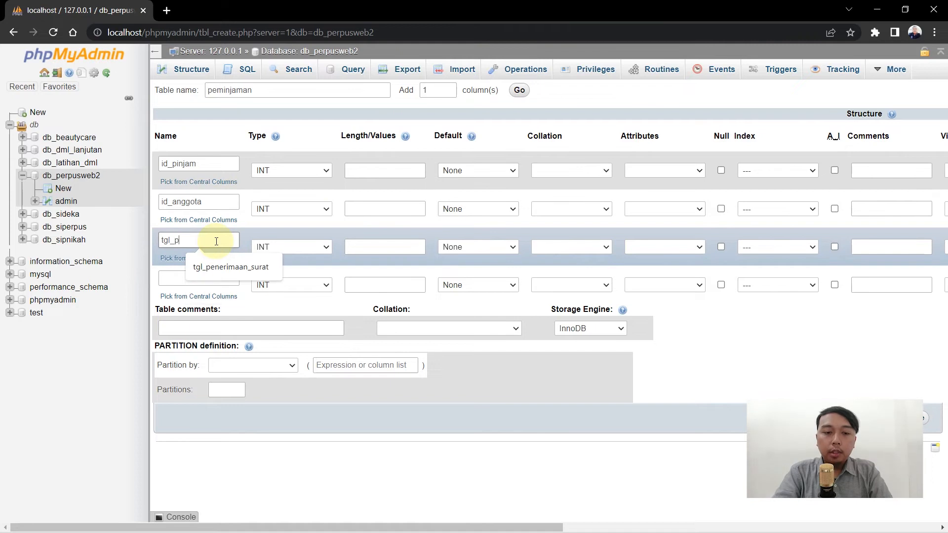
type("injam")
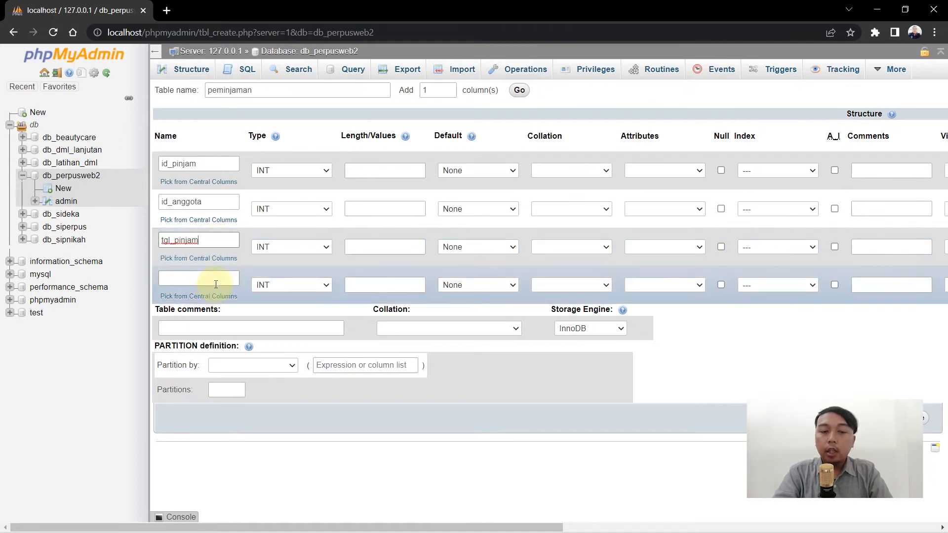
left_click(215, 279)
type("t")
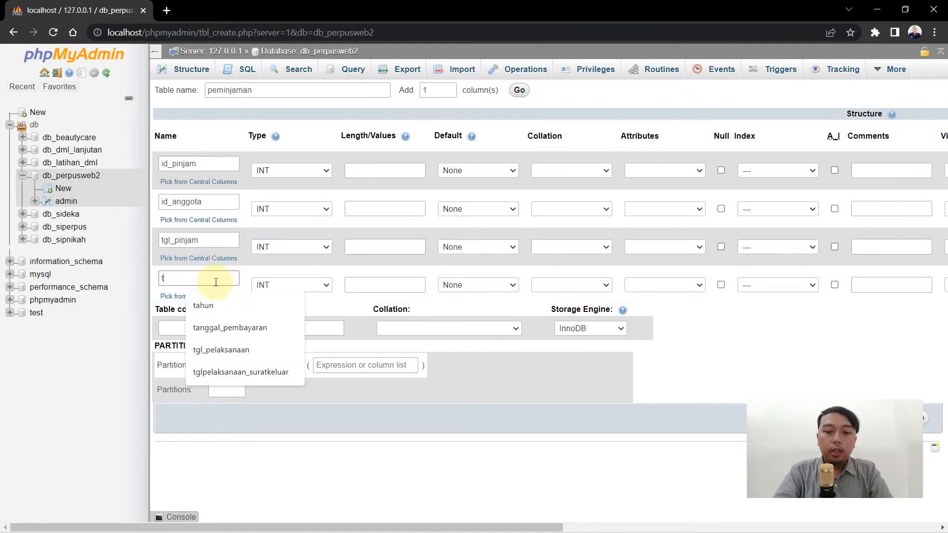
type("gl_kembali")
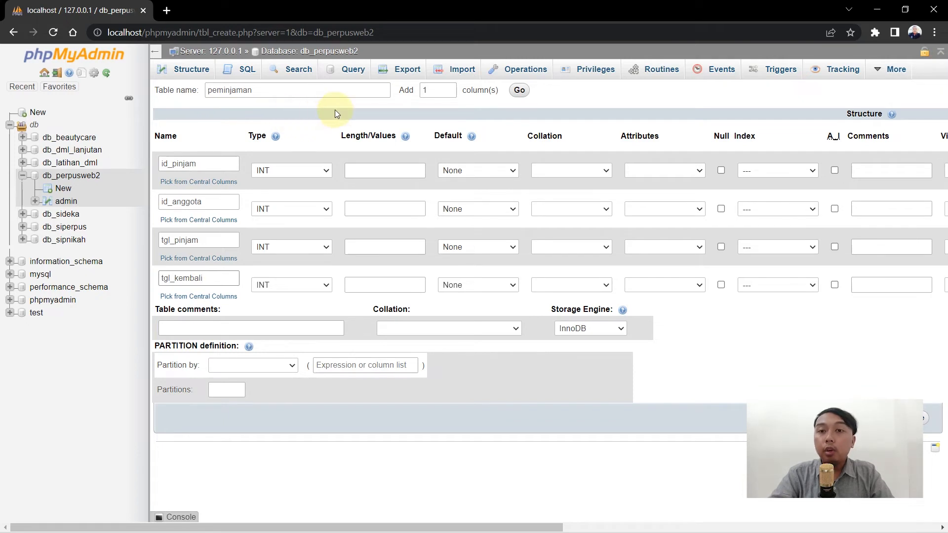
double_click(425, 90)
type("2")
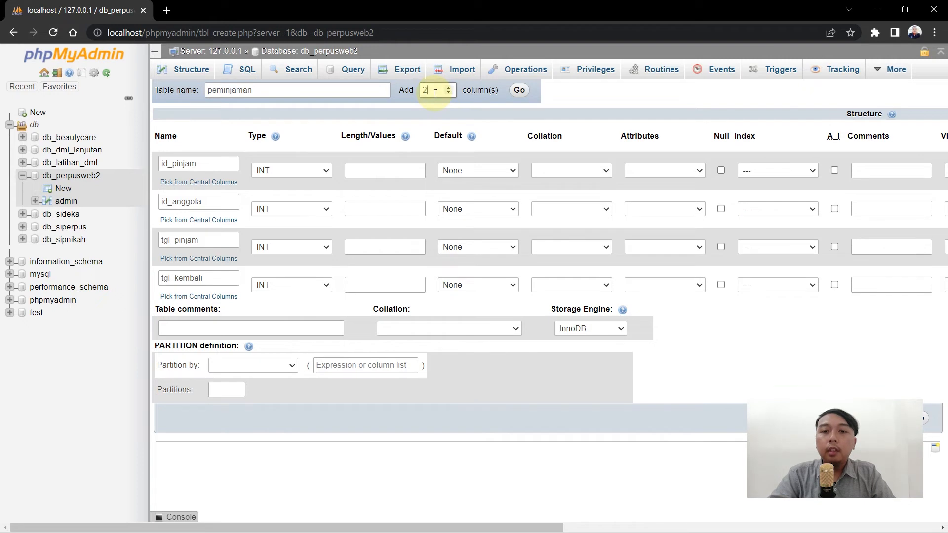
Add two more column rows to the peminjaman form, naming them status and jml_buku.
left_click(518, 92)
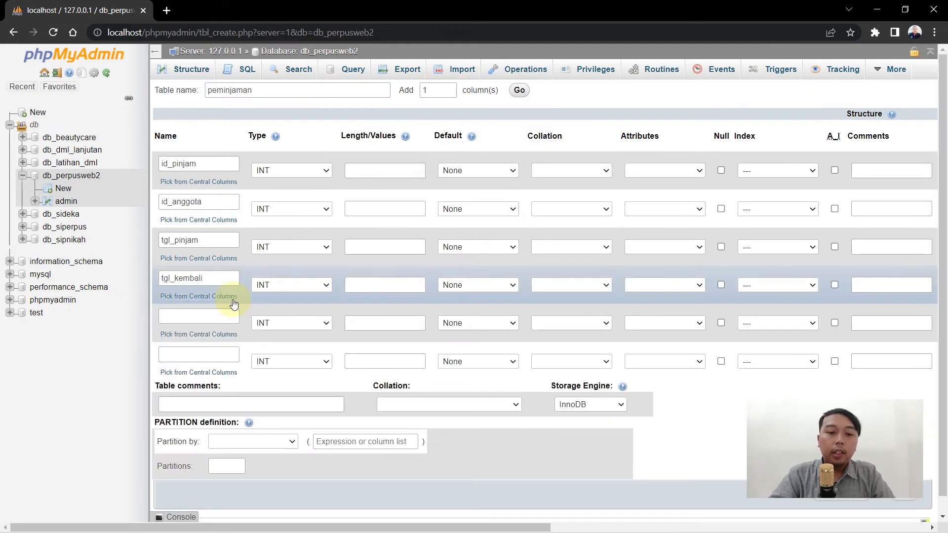
left_click(228, 312)
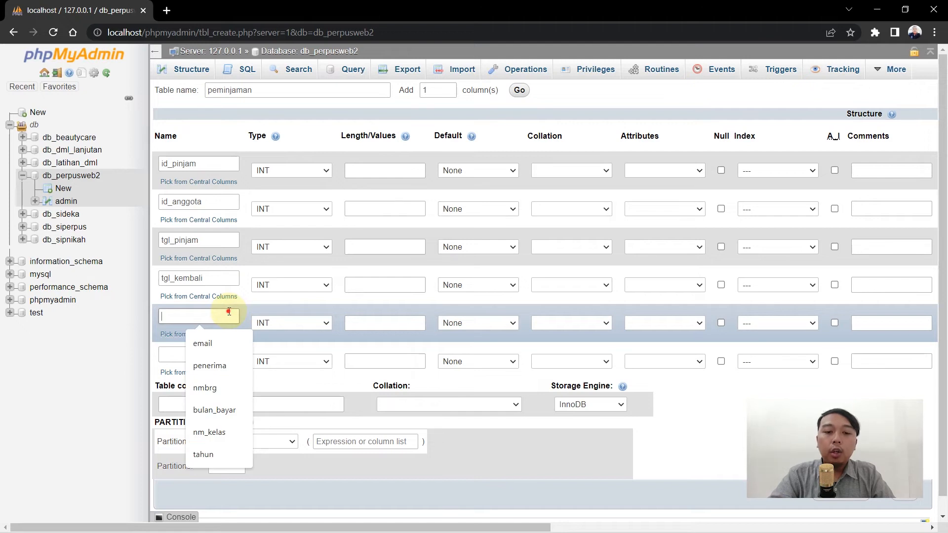
type("status")
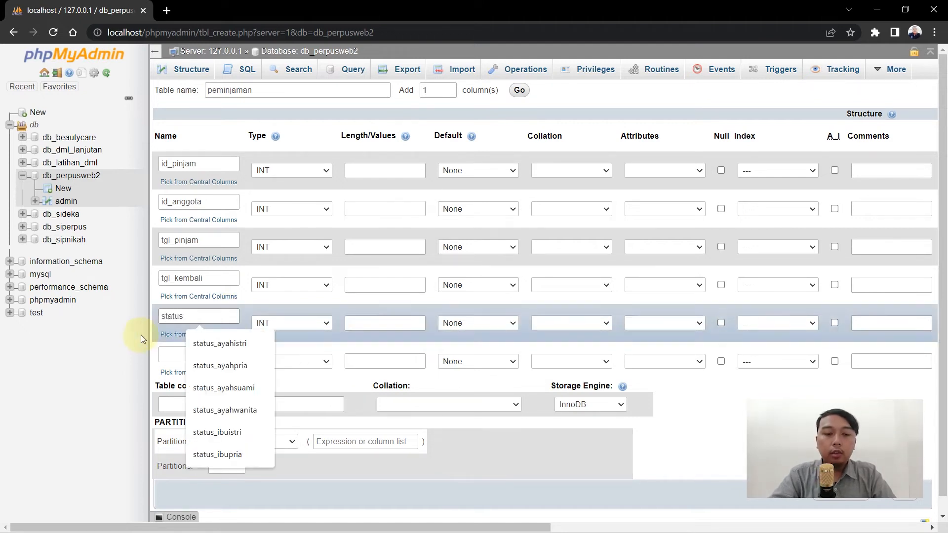
left_click(183, 353)
type("jml")
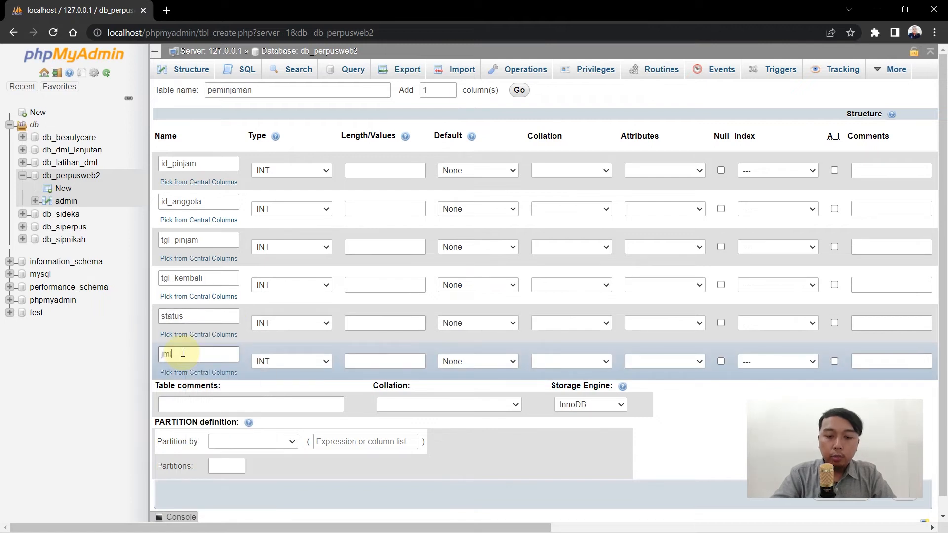
type("_buku")
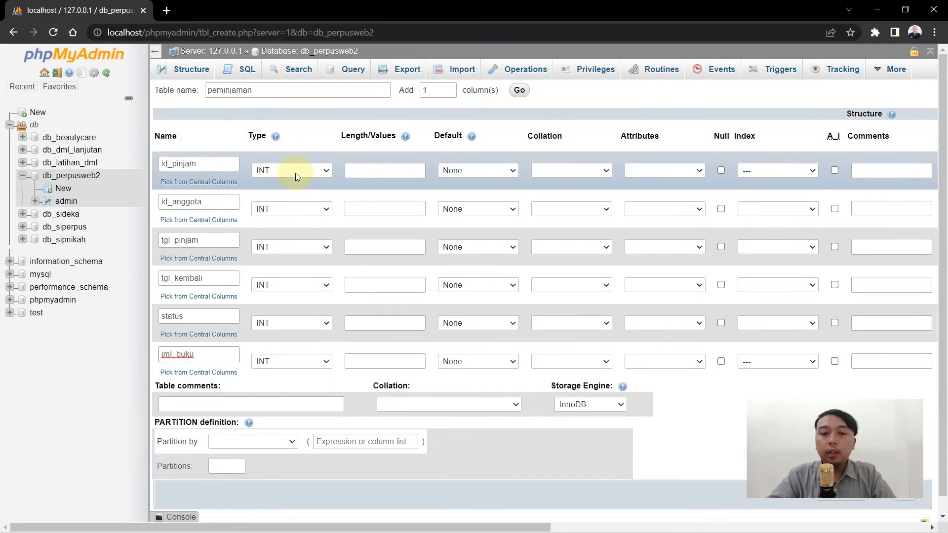
Give id_pinjam and id_anggota a length of 5.
left_click(381, 166)
type("5")
left_click(357, 207)
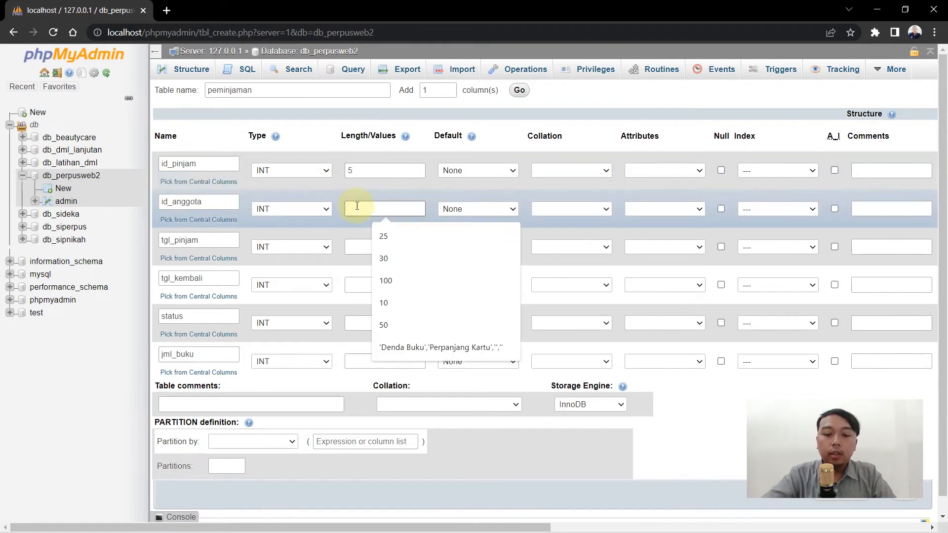
type("5")
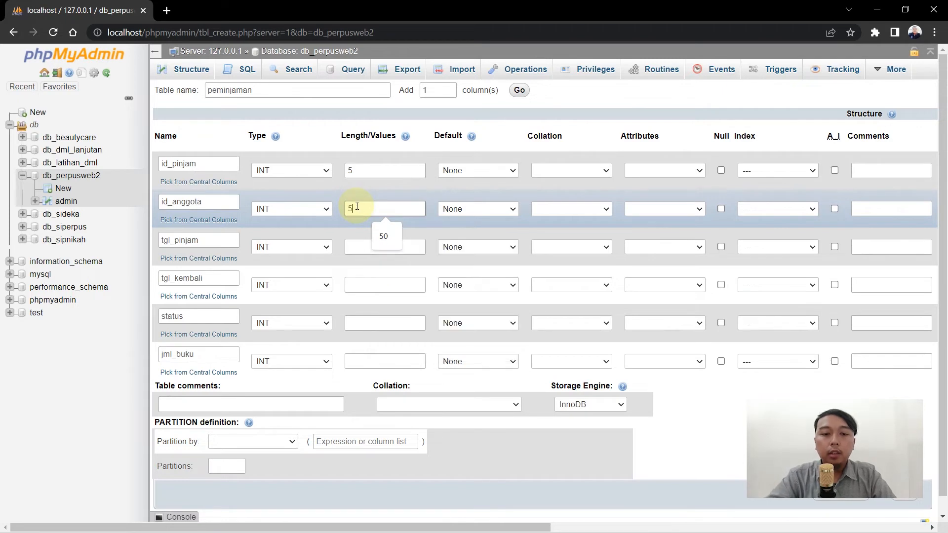
Set tgl_pinjam and tgl_kembali to type DATE and status to type ENUM.
left_click(309, 250)
key("d")
key("a")
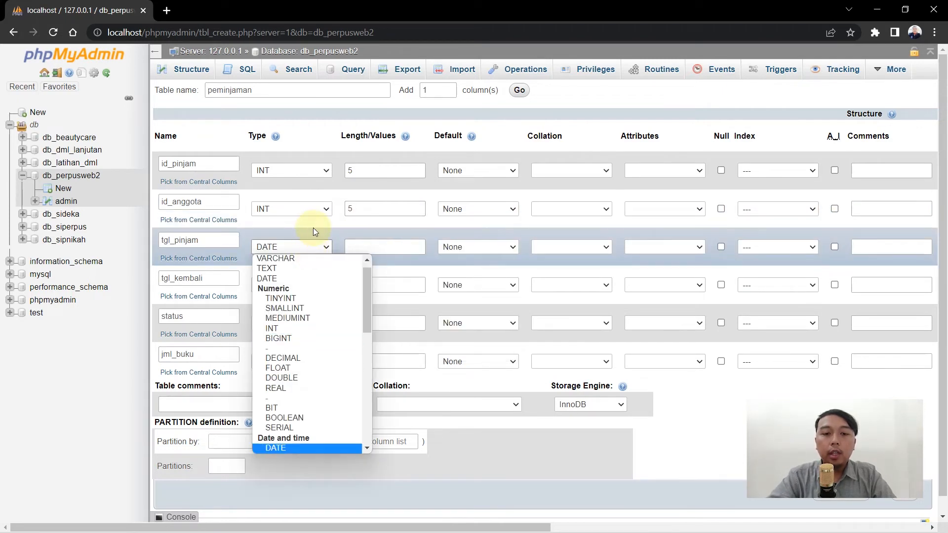
key("Return")
left_click(298, 283)
key("d")
key("a")
key("Return")
left_click(295, 326)
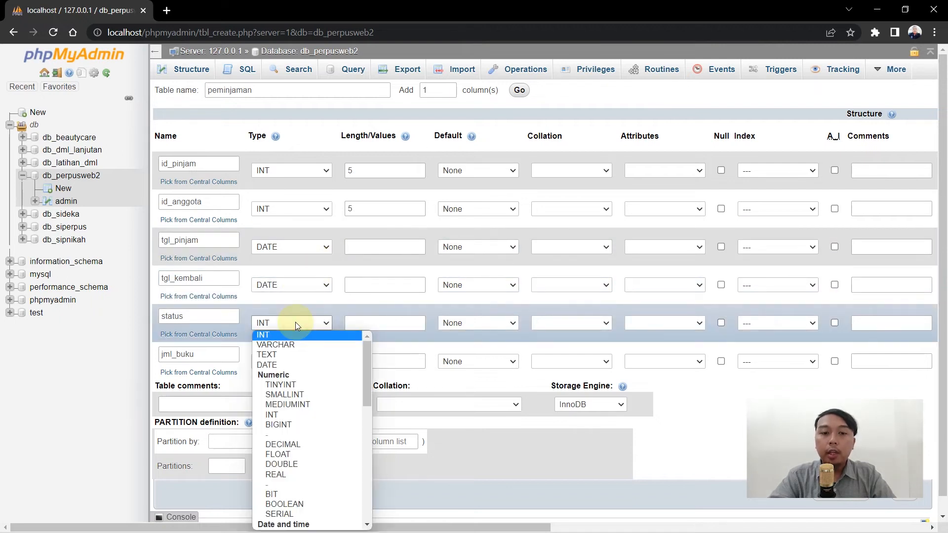
key("e")
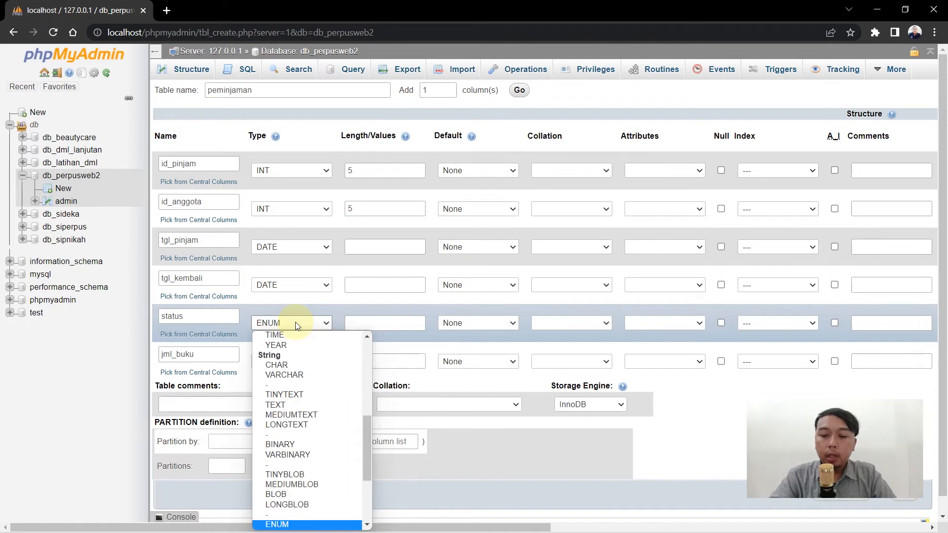
key("Return")
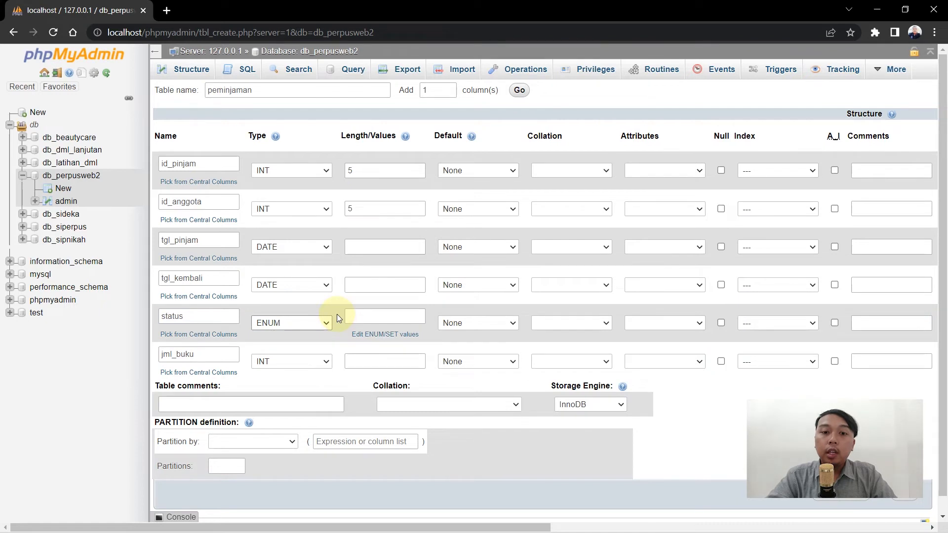
In the status column's ENUM value editor, enter the values Selesai and Belum Selesai.
left_click(377, 335)
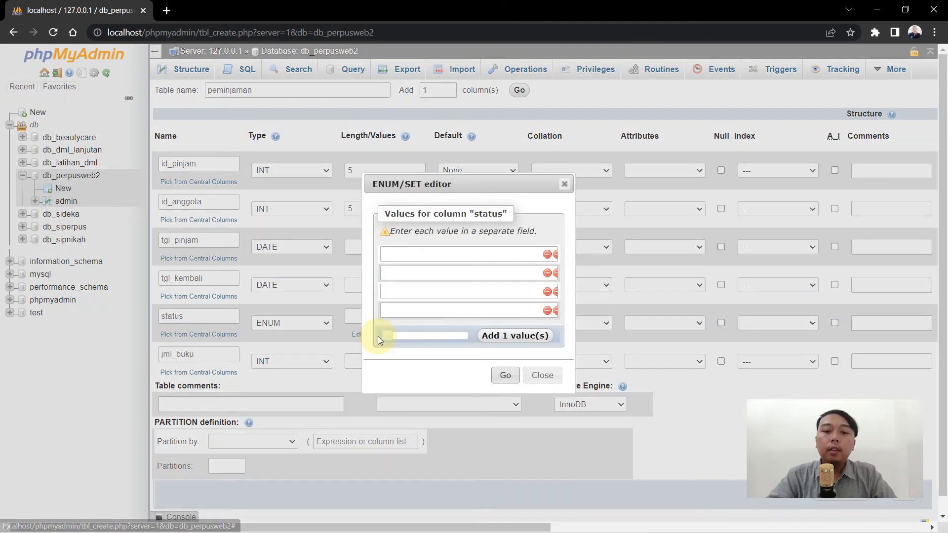
left_click(541, 375)
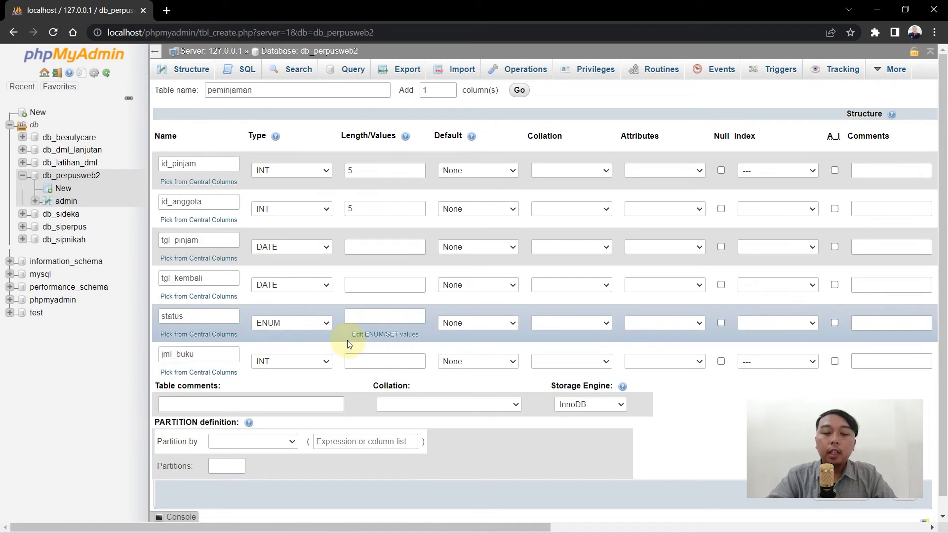
left_click(395, 335)
left_click(455, 254)
type("Selesai")
left_click(455, 271)
type("Belu")
key("BackSpace")
type("m Selesai")
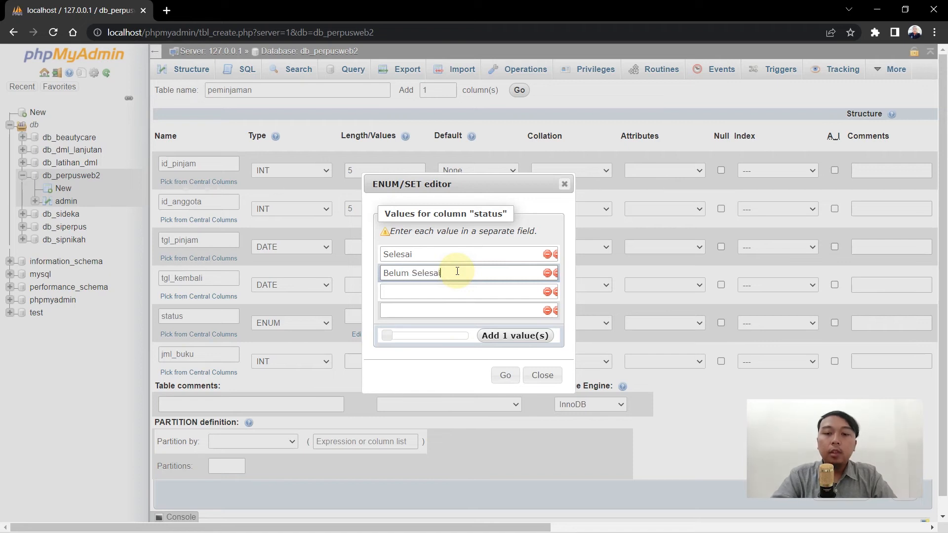
Remove the empty value slots and apply the two ENUM values.
left_click(520, 296)
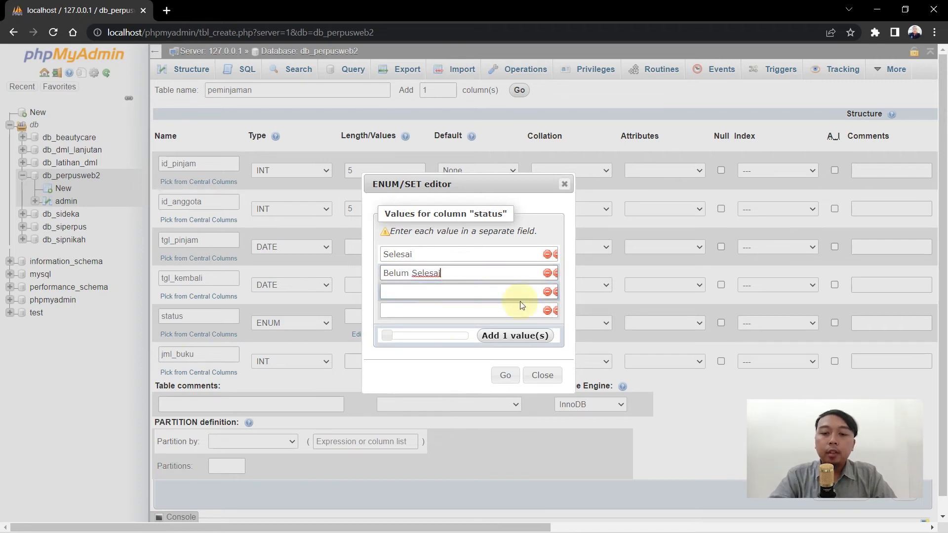
left_click(548, 292)
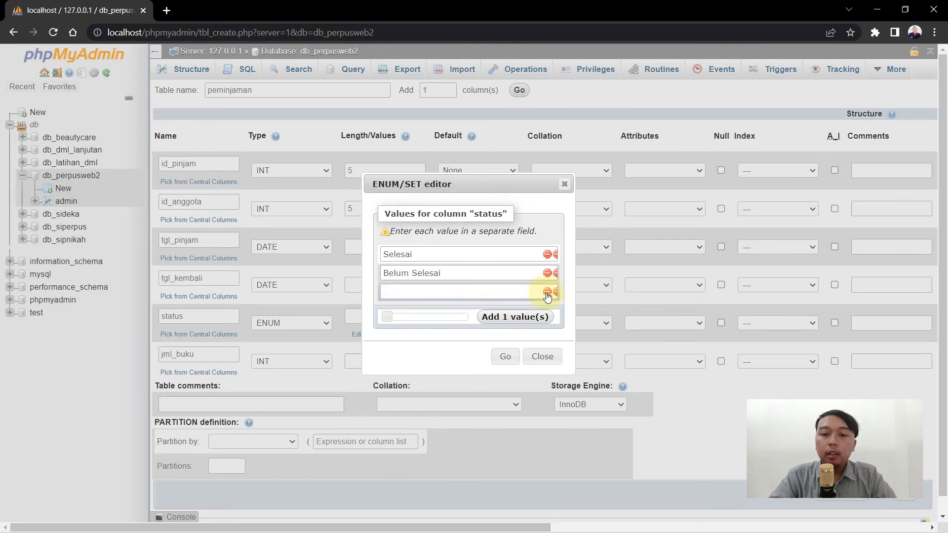
left_click(547, 292)
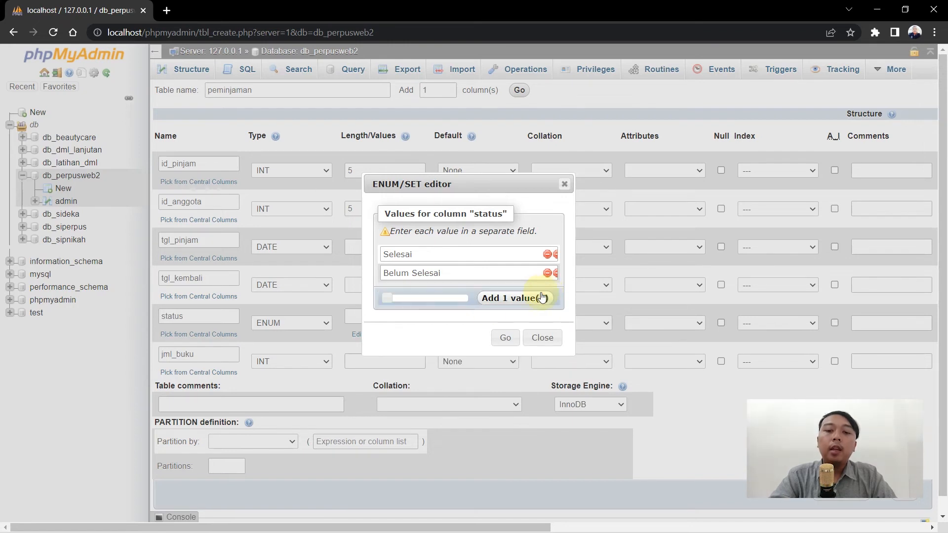
left_click(504, 341)
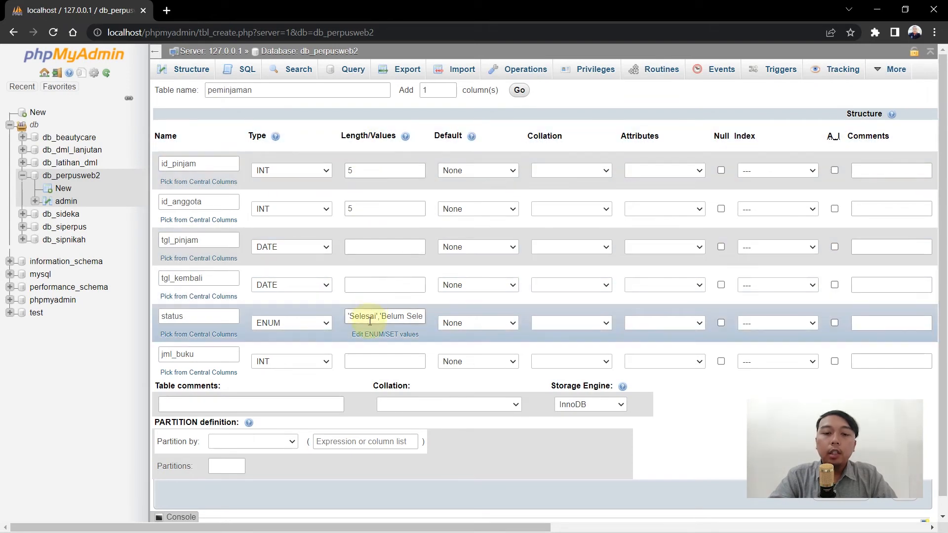
left_click(407, 316)
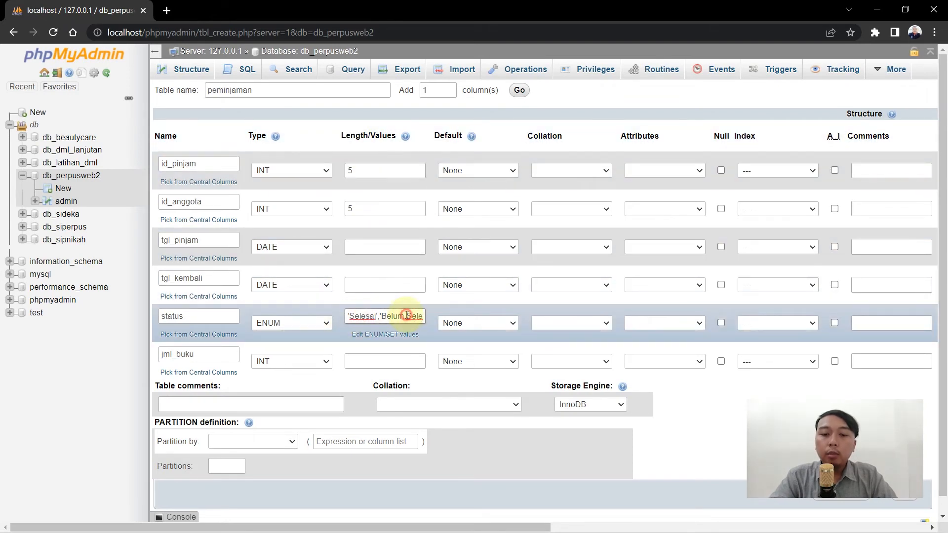
key("End")
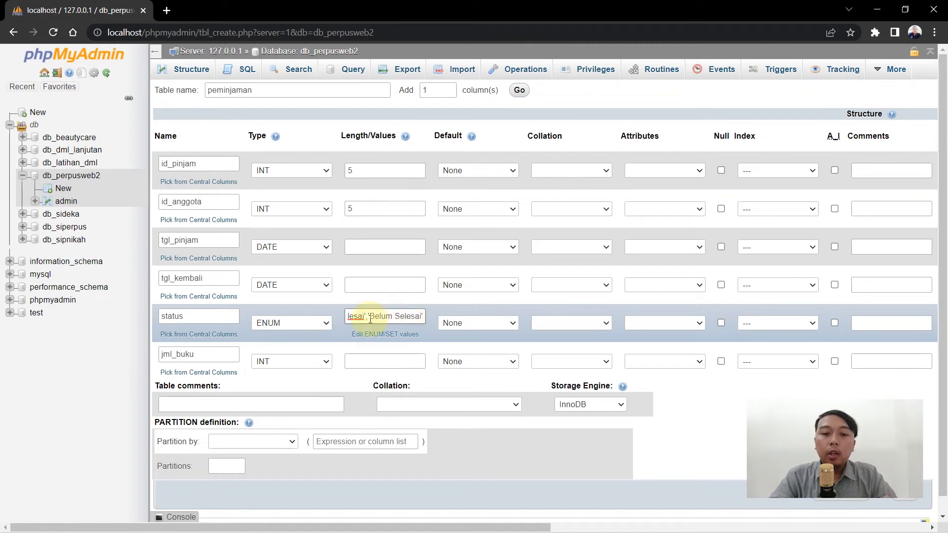
key("Left")
key("Left")
key("Left")
key("Left")
key("Left")
key("Left")
key("Left")
key("Left")
key("Left")
key("Left")
key("Left")
key("Left")
key("Left")
key("Left")
key("Left")
key("Left")
key("Left")
key("Left")
key("Left")
key("Left")
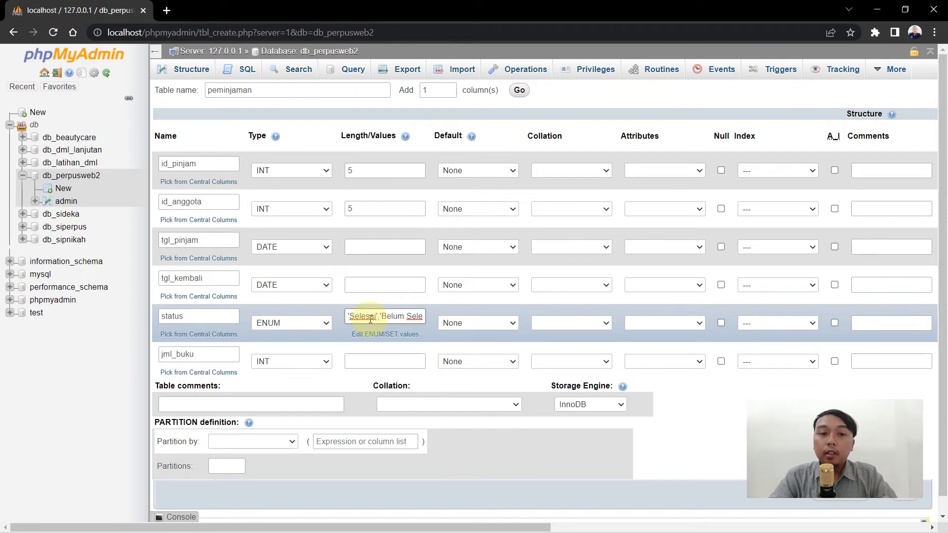
key("Left")
key("Left")
key("Left")
key("Left")
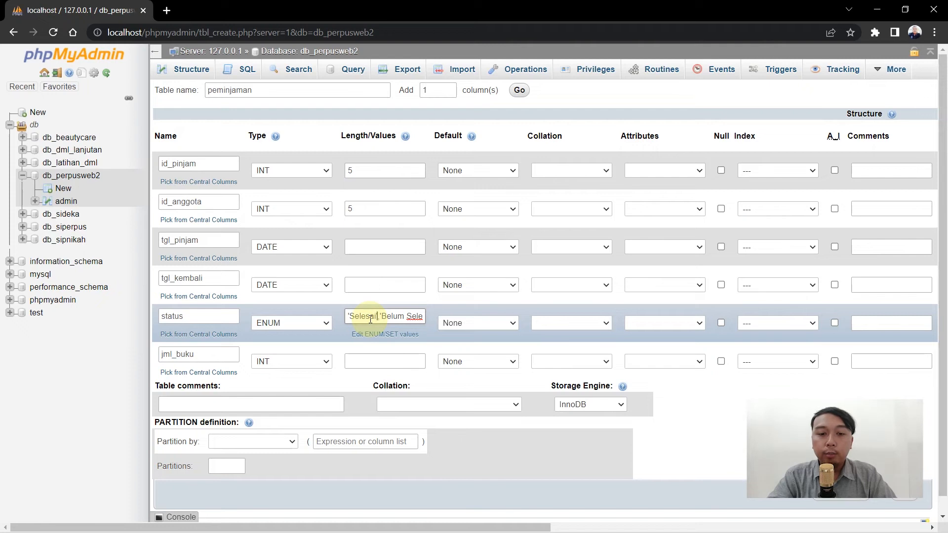
left_click(374, 363)
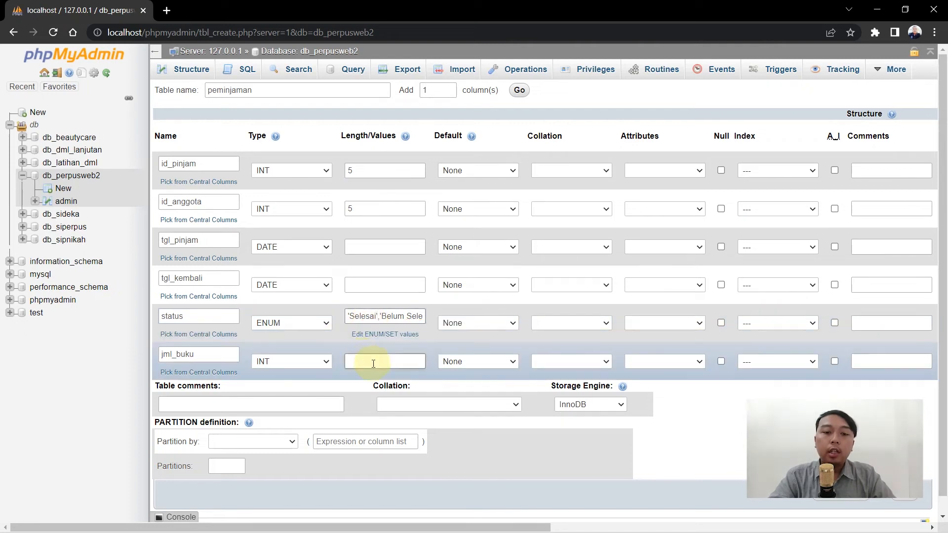
left_click(374, 365)
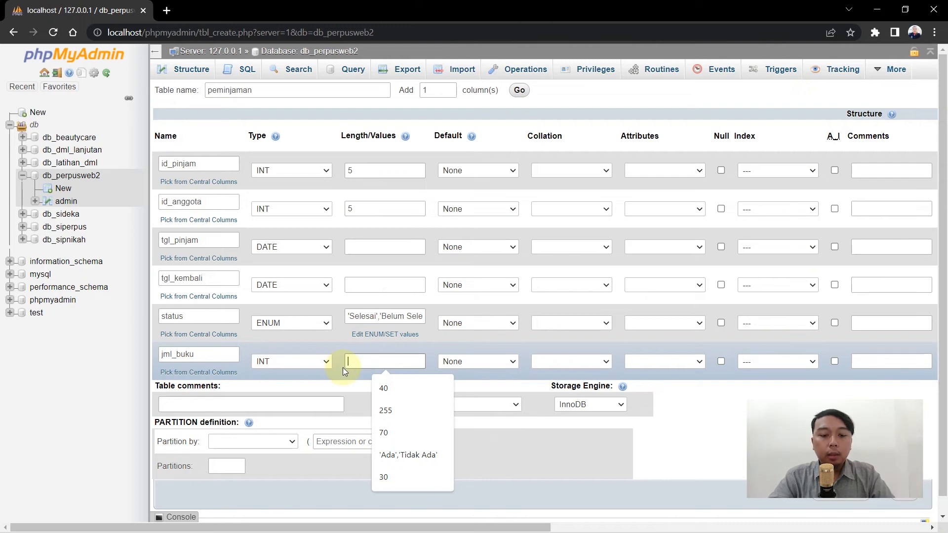
Set jml_buku length to 2, make id_pinjam an auto-increment PRIMARY key, and save peminjaman.
type("2")
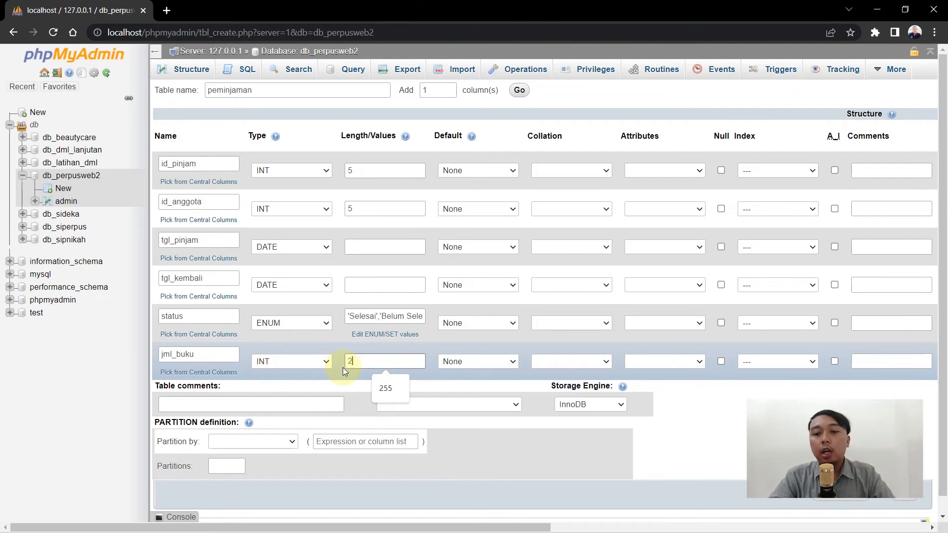
left_click(752, 428)
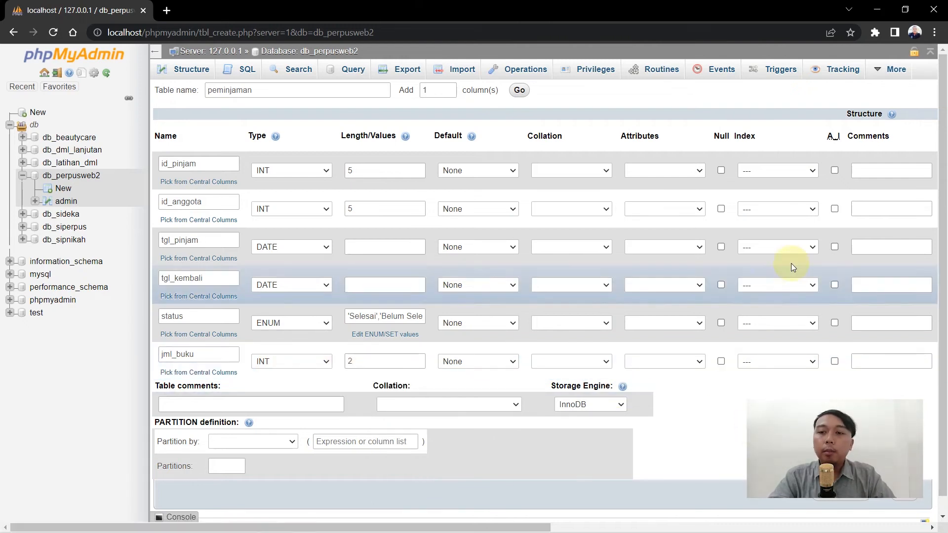
left_click(834, 171)
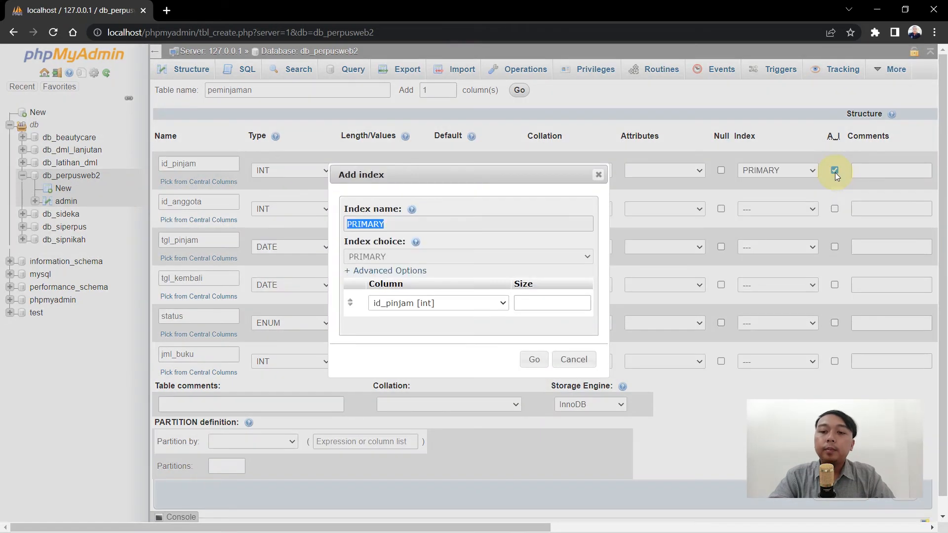
left_click(534, 360)
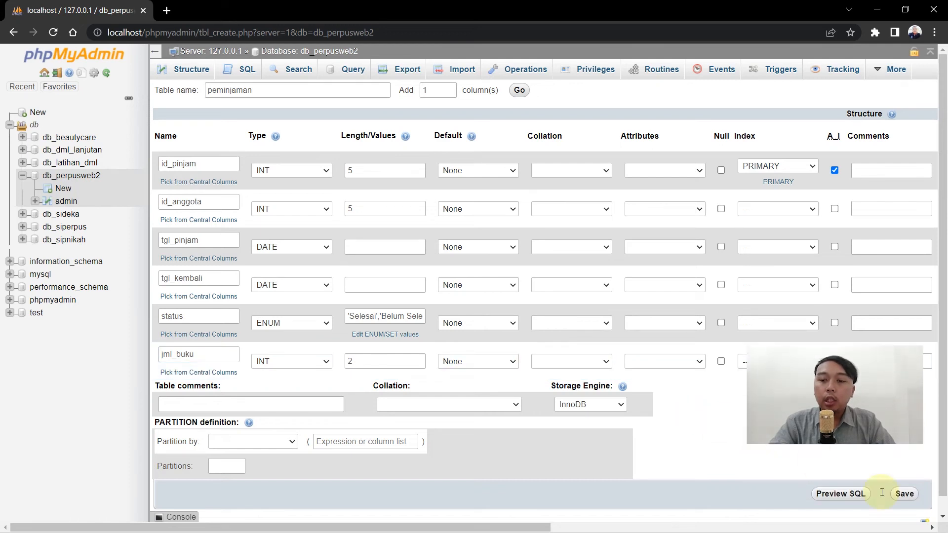
left_click(905, 494)
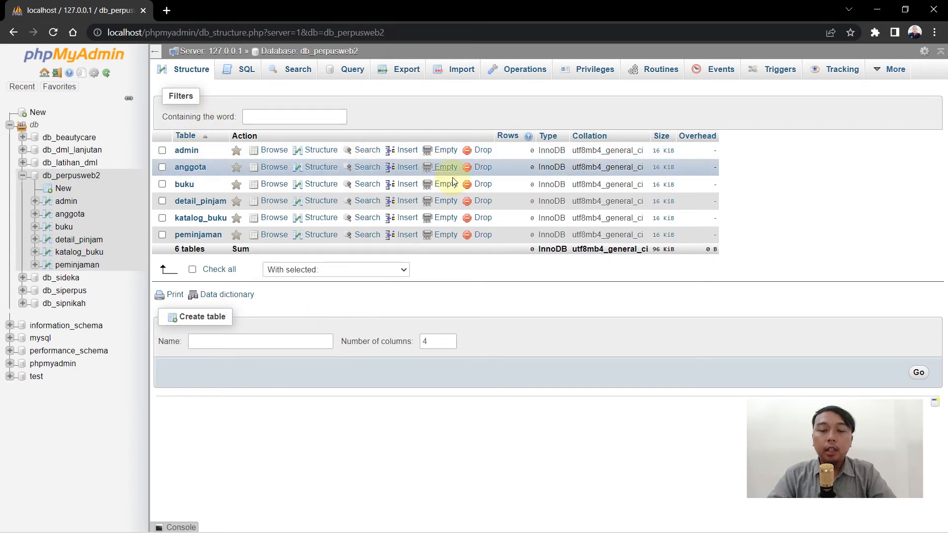
Browse the admin table from the db_perpusweb2 table list.
left_click(193, 151)
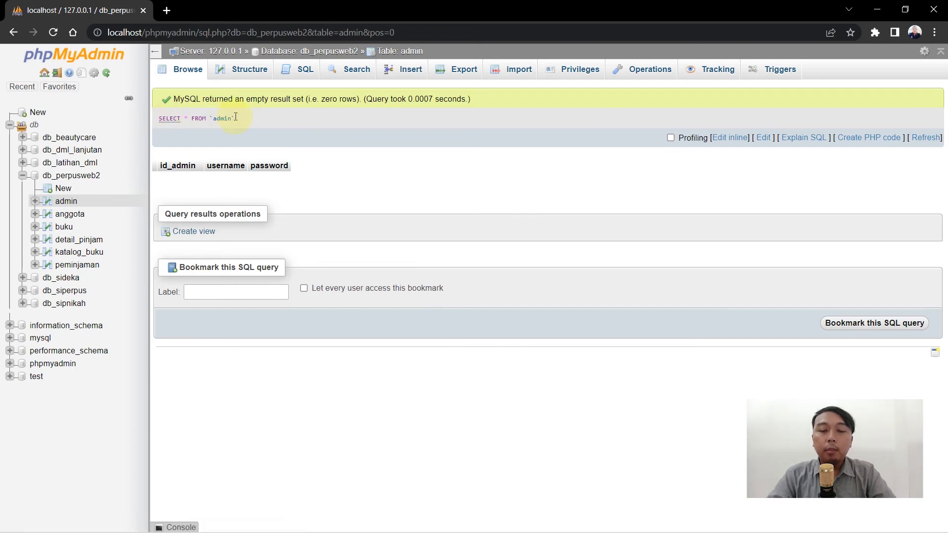
left_click_drag(248, 119, 160, 119)
left_click(170, 118)
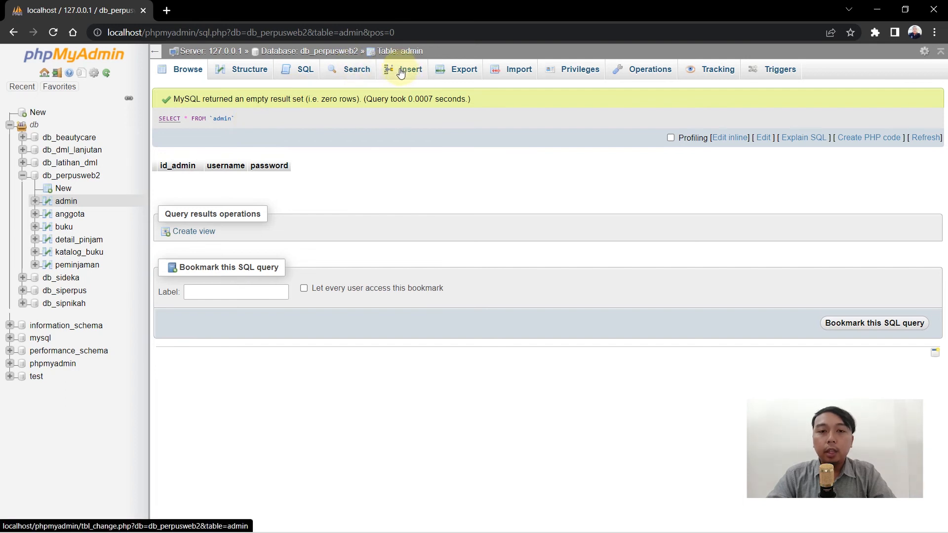
On the admin Insert form, fill the first row with username admin and its password.
left_click(416, 80)
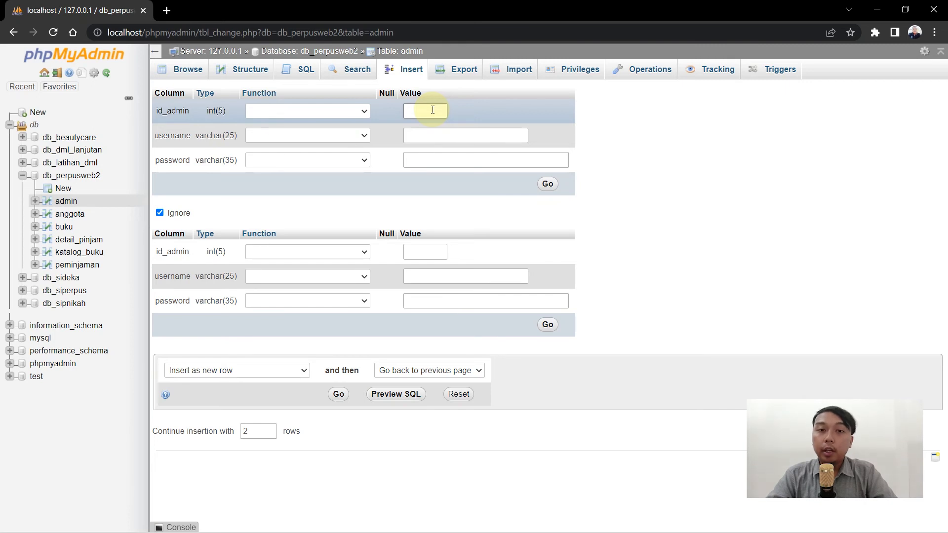
left_click(433, 109)
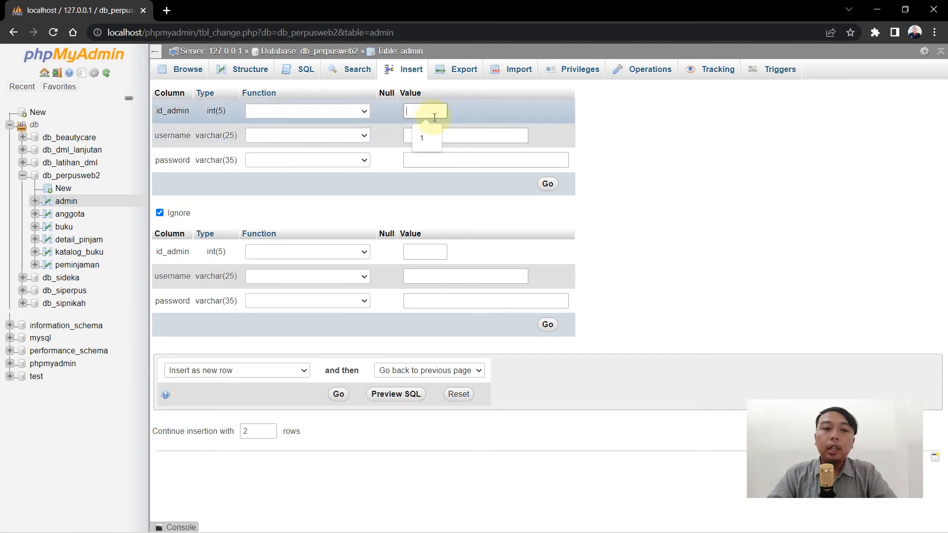
left_click(463, 119)
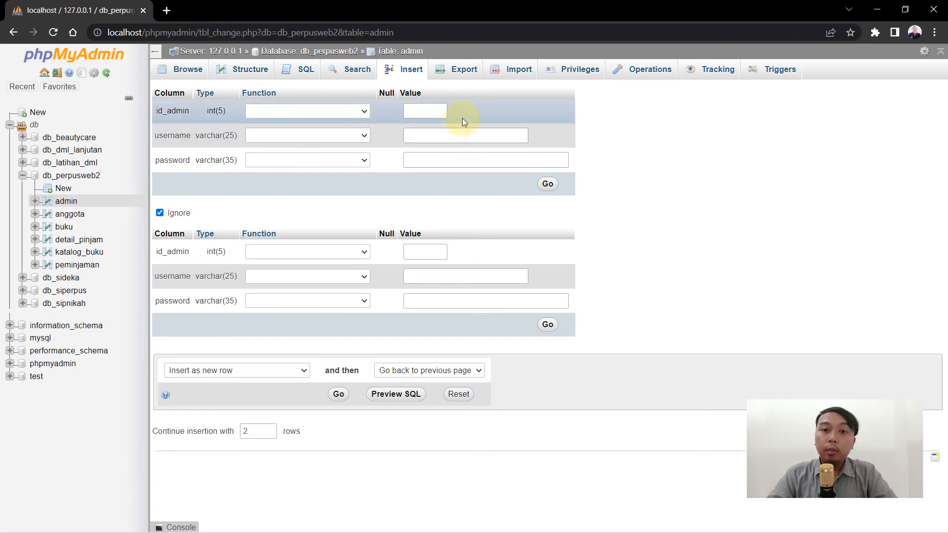
left_click(452, 137)
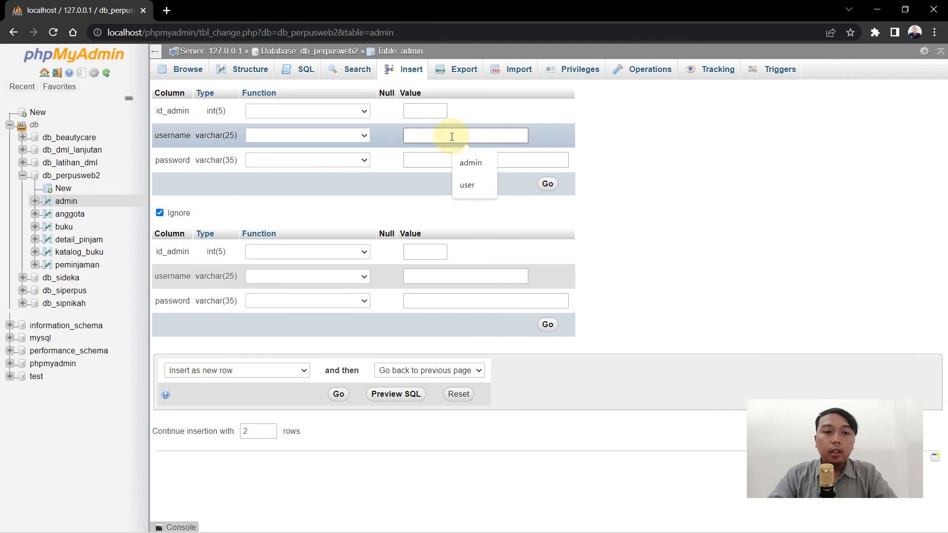
type("admin")
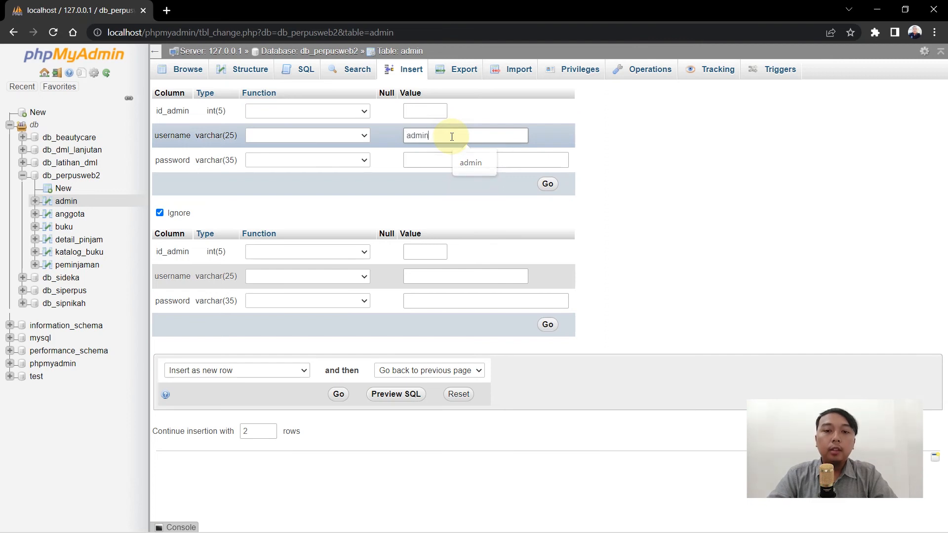
left_click(434, 162)
type("admin")
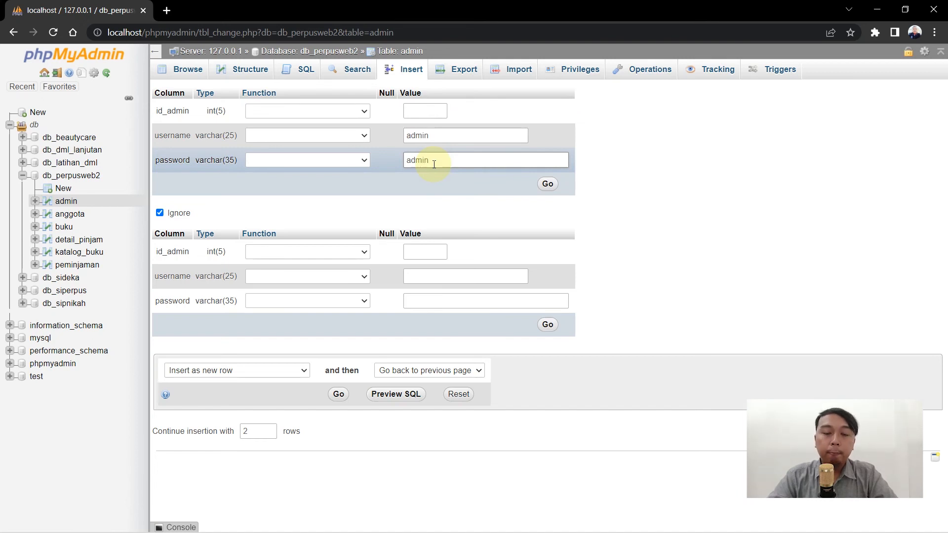
left_click(423, 200)
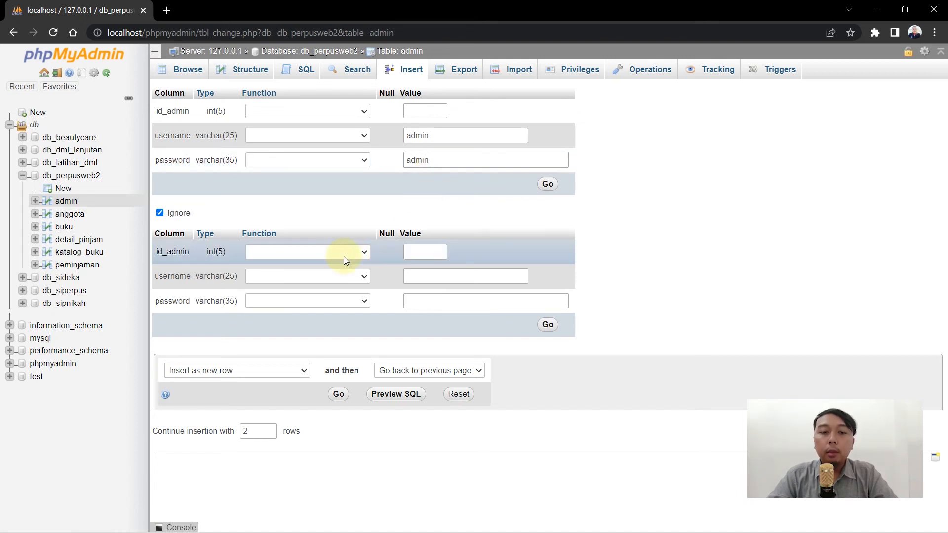
Fill the second row with the second user's username and password, keeping it included.
left_click(427, 277)
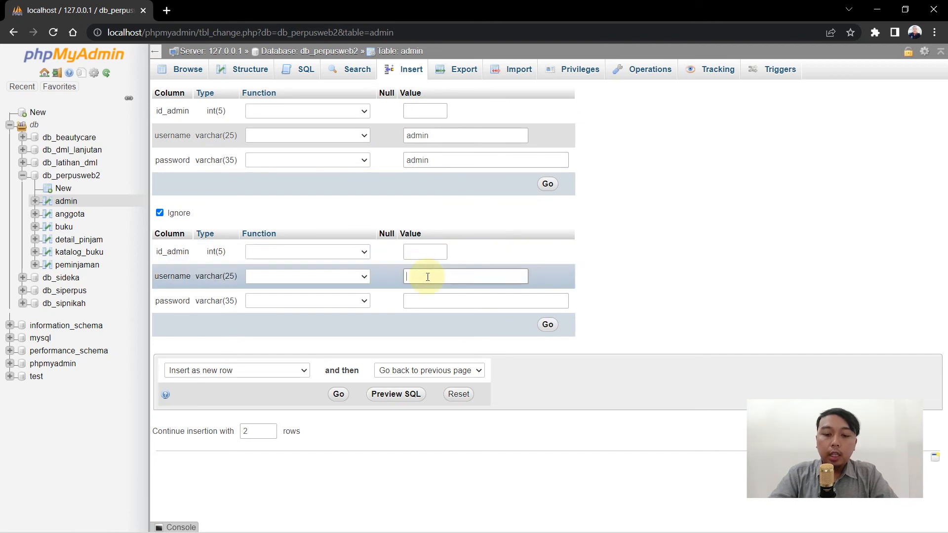
type("yuris")
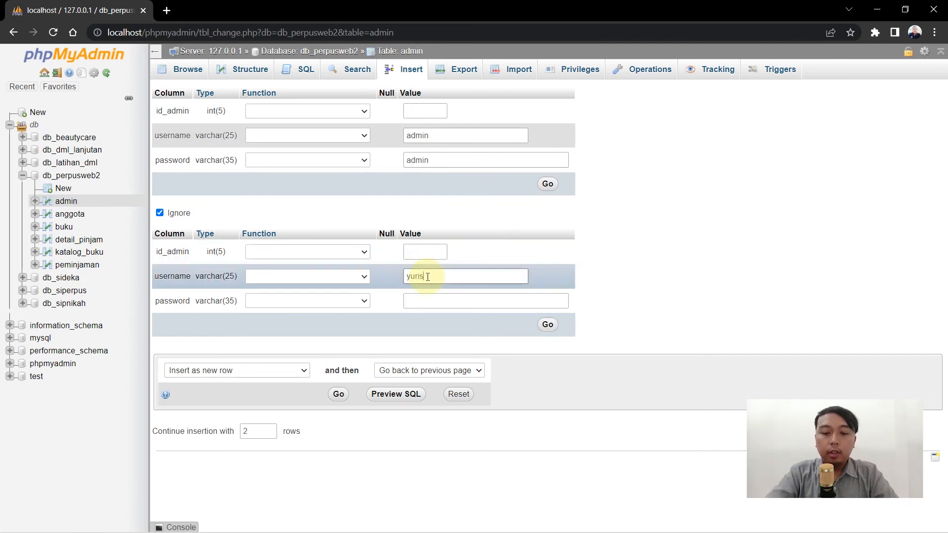
type("60")
left_click(435, 301)
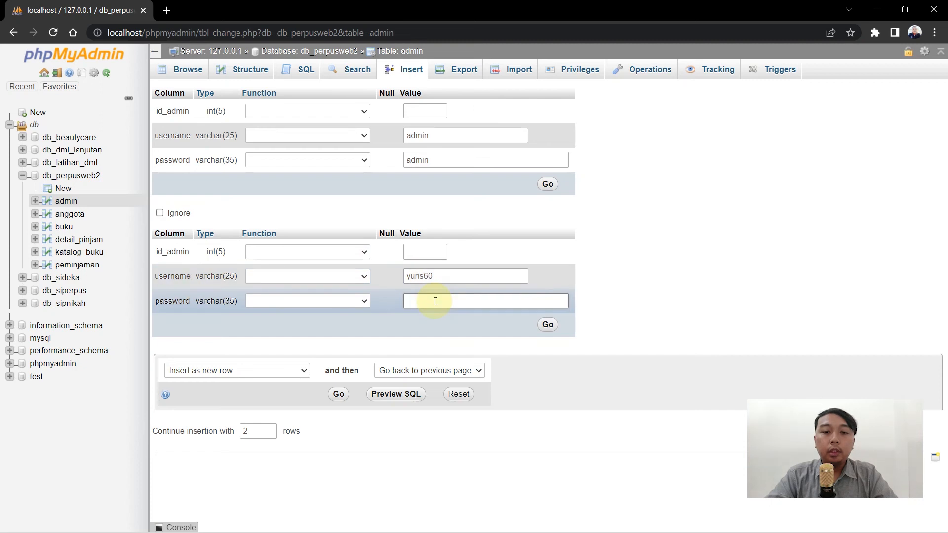
type("12345")
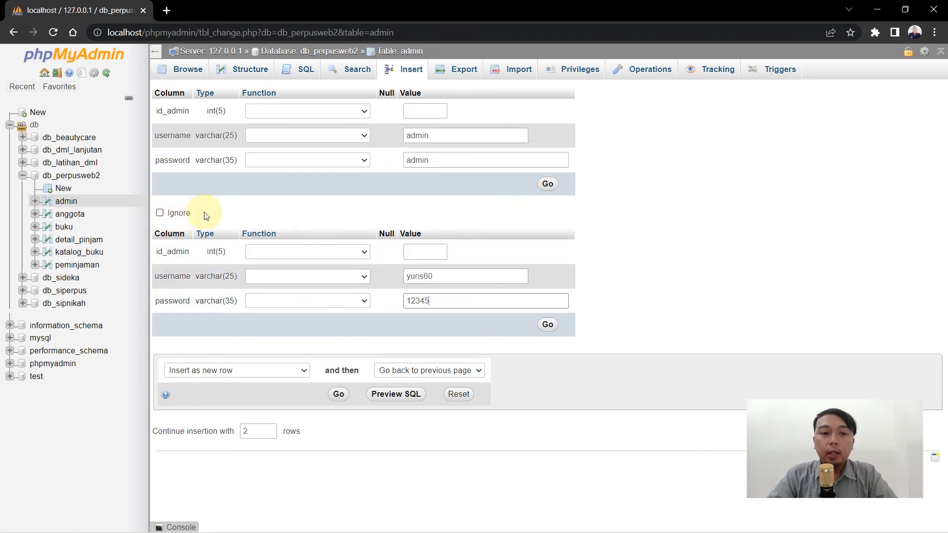
left_click(161, 214)
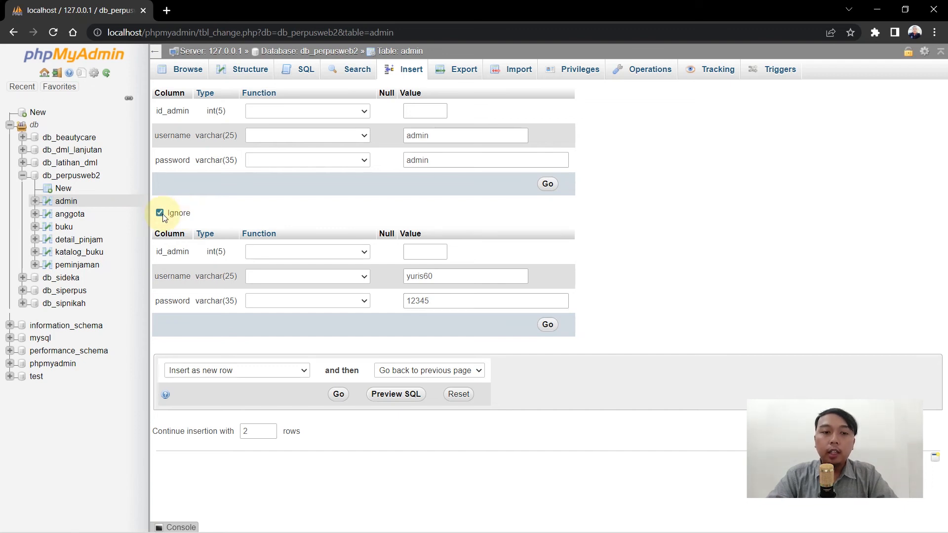
left_click(436, 302)
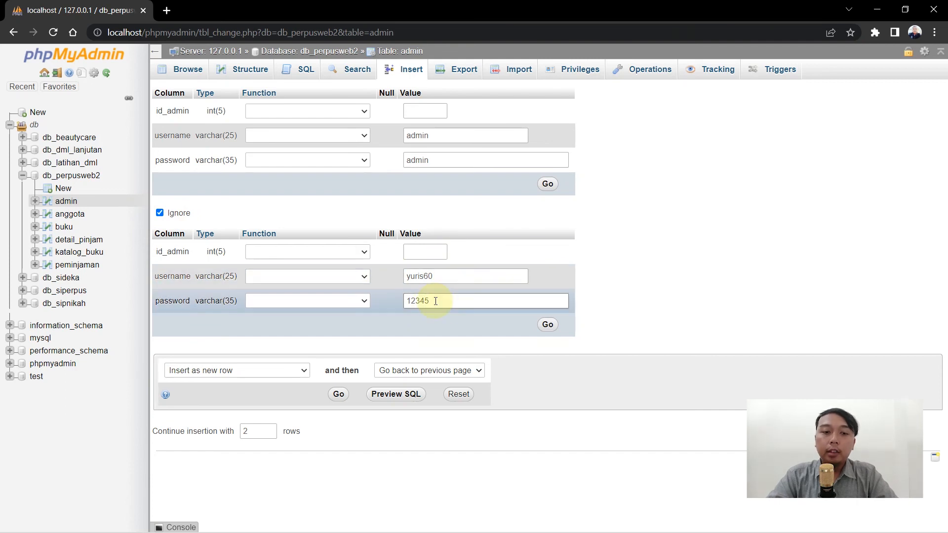
left_click(160, 212)
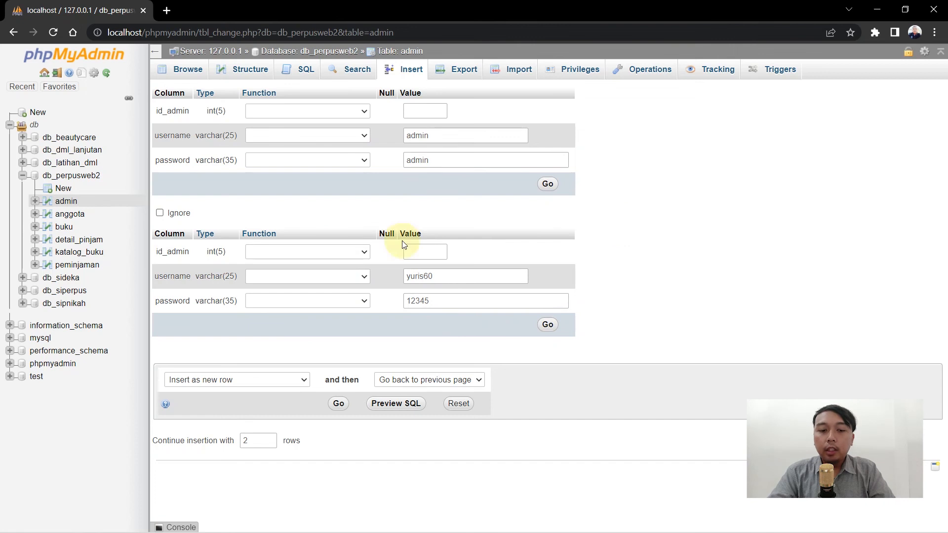
left_click(251, 444)
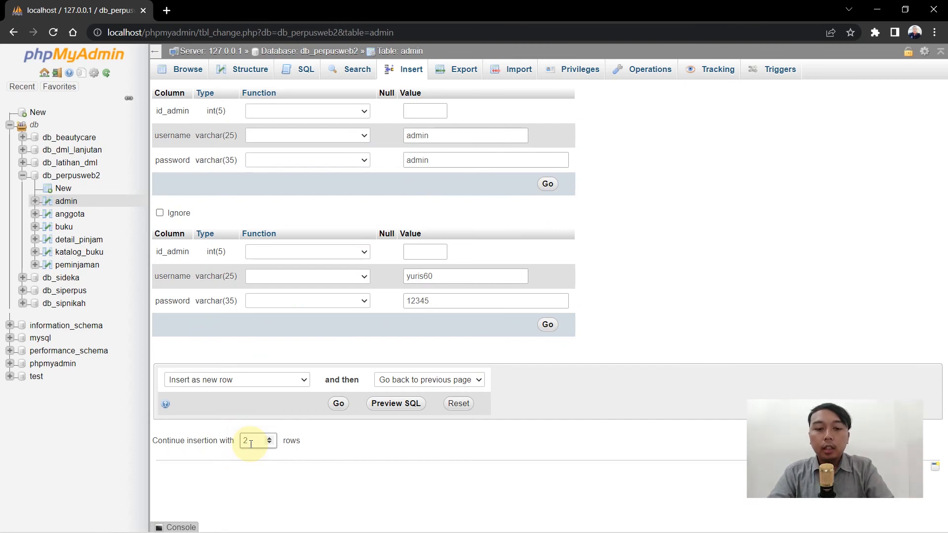
key("BackSpace")
type("5")
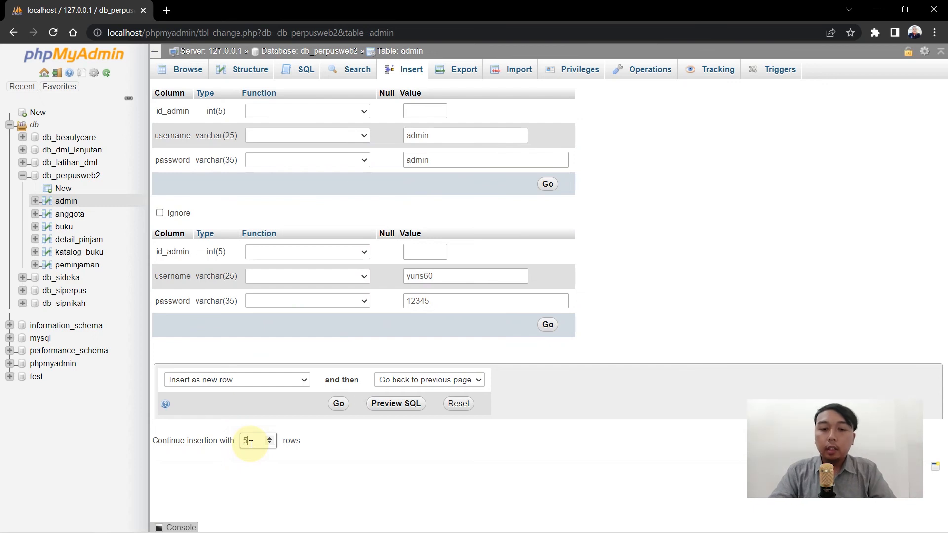
key("Return")
mouse_move(943, 149)
left_mouse_down()
mouse_move(944, 177)
mouse_move(947, 140)
left_mouse_up()
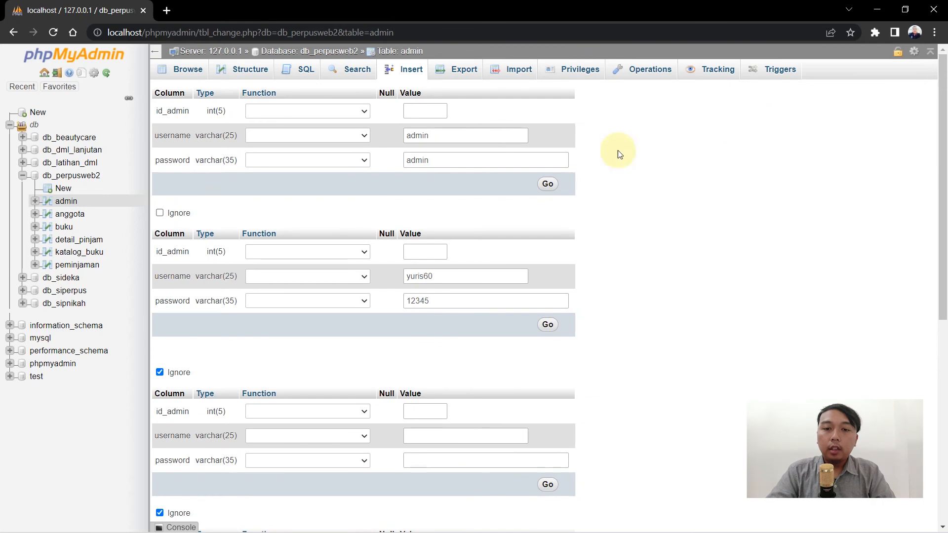
left_click(481, 277)
left_click_drag(943, 214, 944, 403)
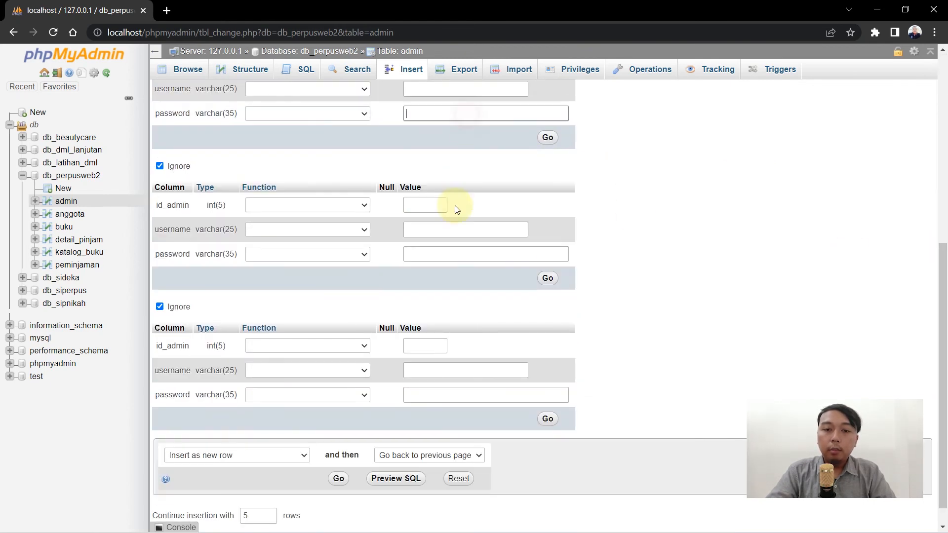
left_click(440, 239)
left_click(440, 374)
scroll(946, 366, "down", 1)
double_click(258, 491)
key("BackSpace")
type("2")
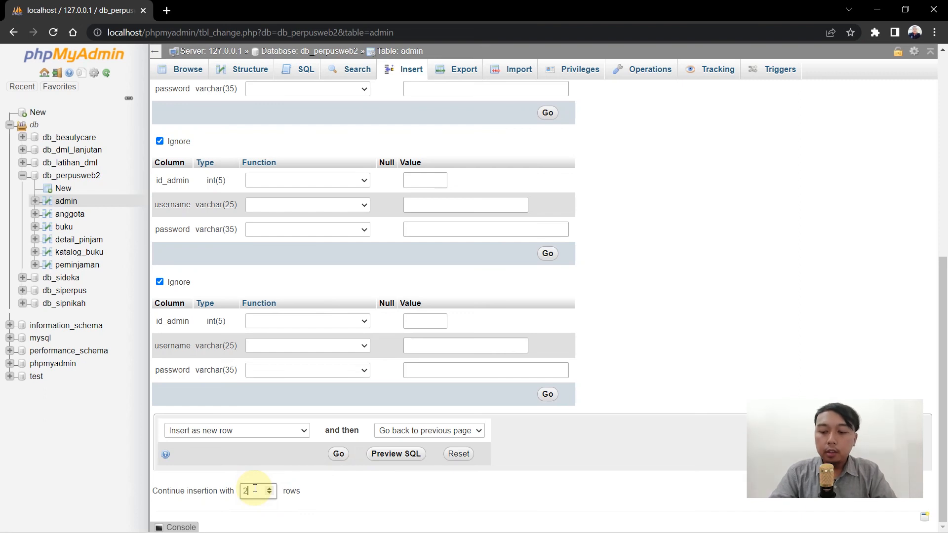
key("Return")
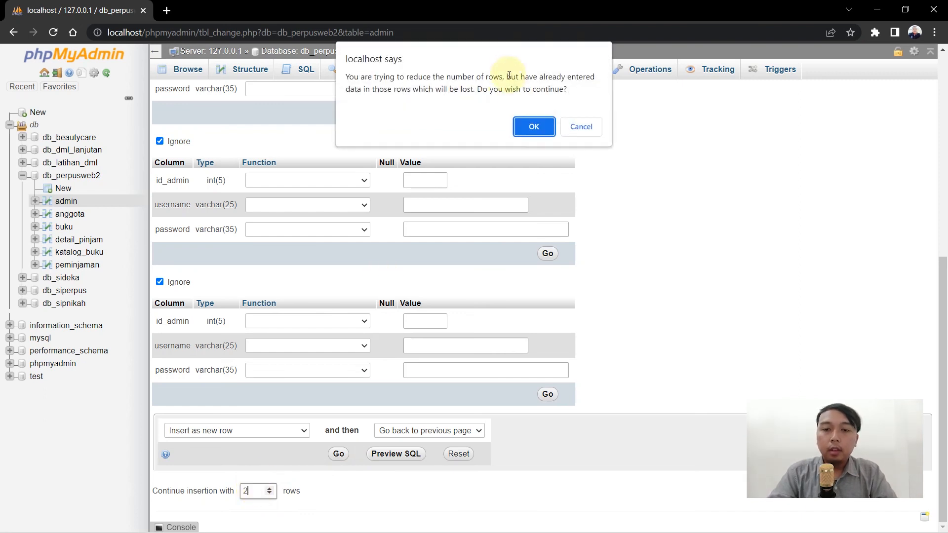
left_click(526, 128)
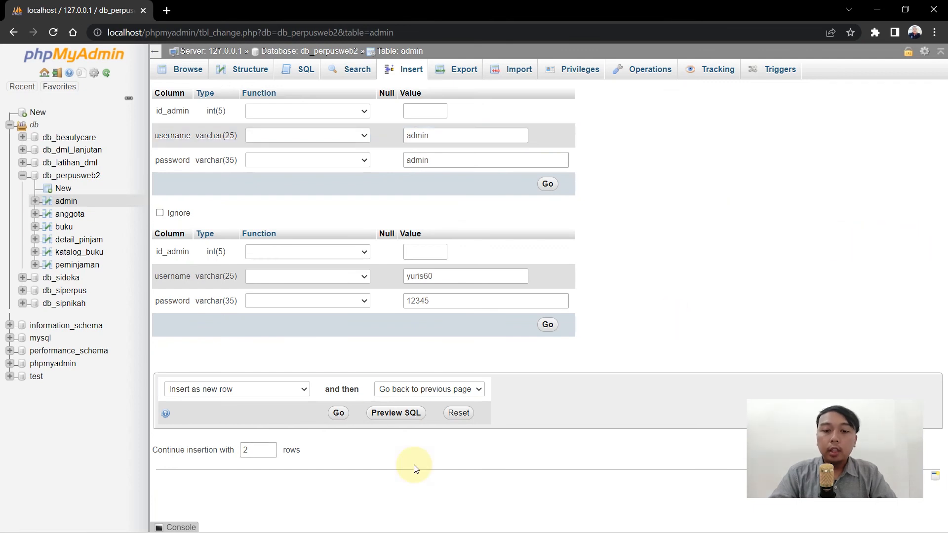
Insert both rows and browse the admin table showing id_admin 1 and 2.
left_click(338, 414)
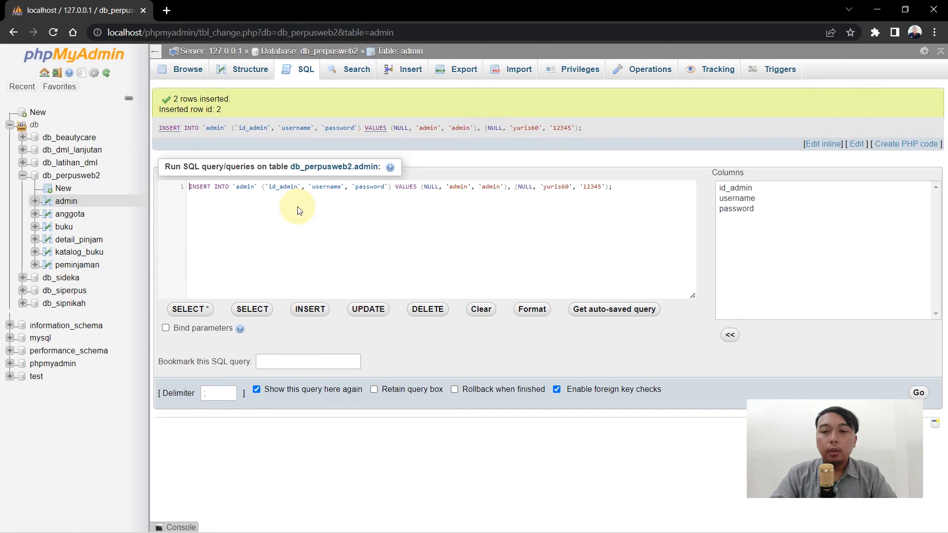
left_click(187, 71)
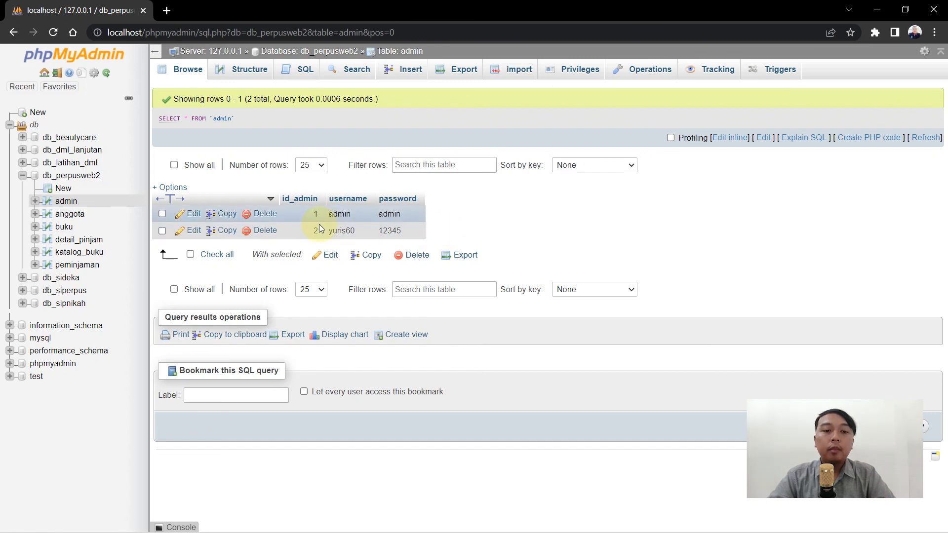
Edit admin row 2, append a digit to its password, and save the update.
left_click(190, 233)
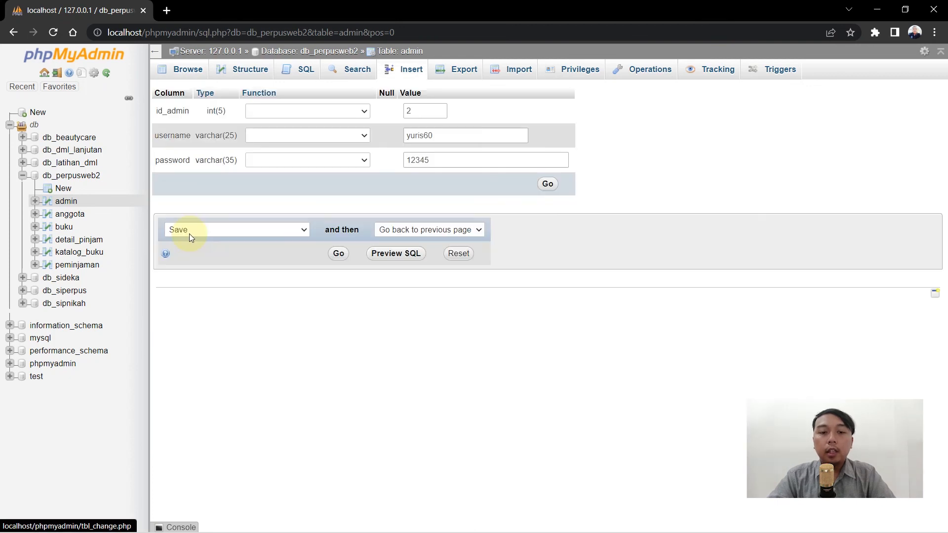
left_click(432, 158)
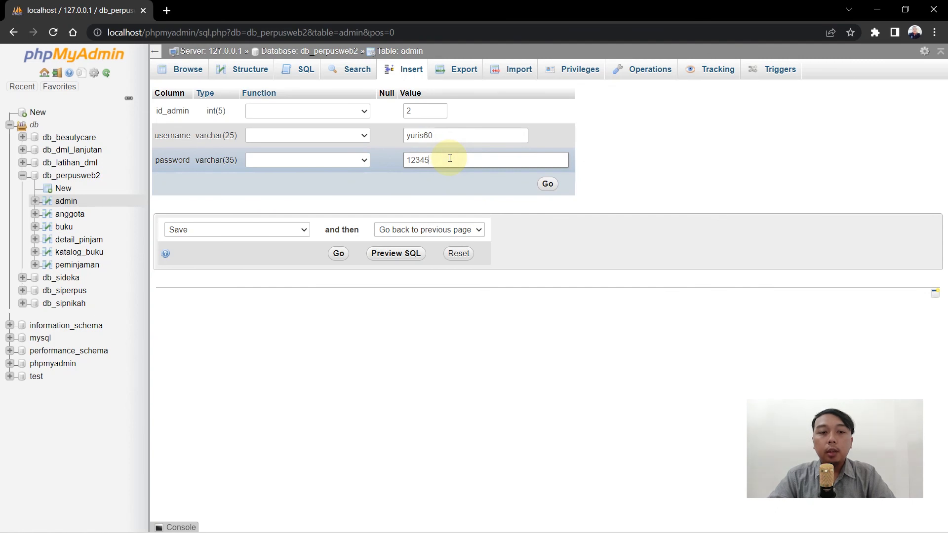
type("6")
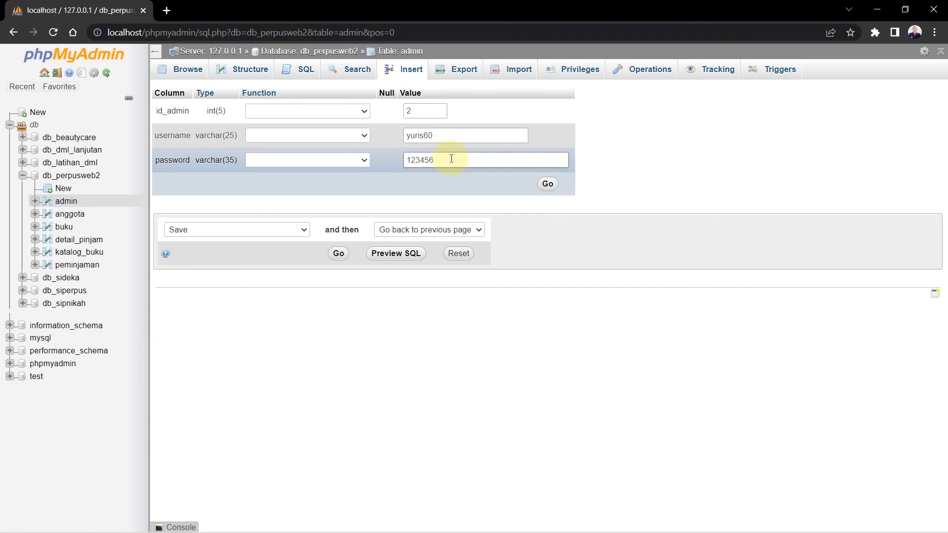
left_click(548, 185)
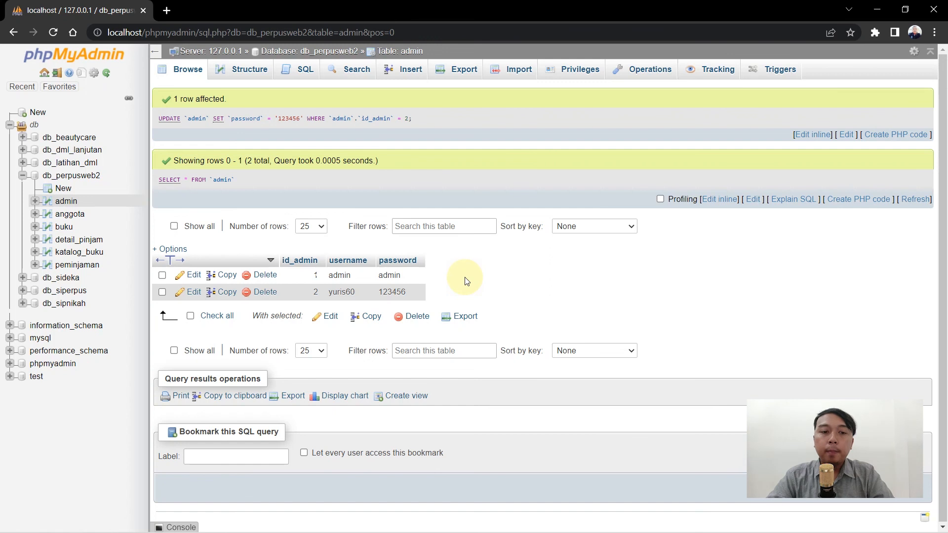
On the admin table's Operations page, replace the Rename table name with user.
left_click(637, 74)
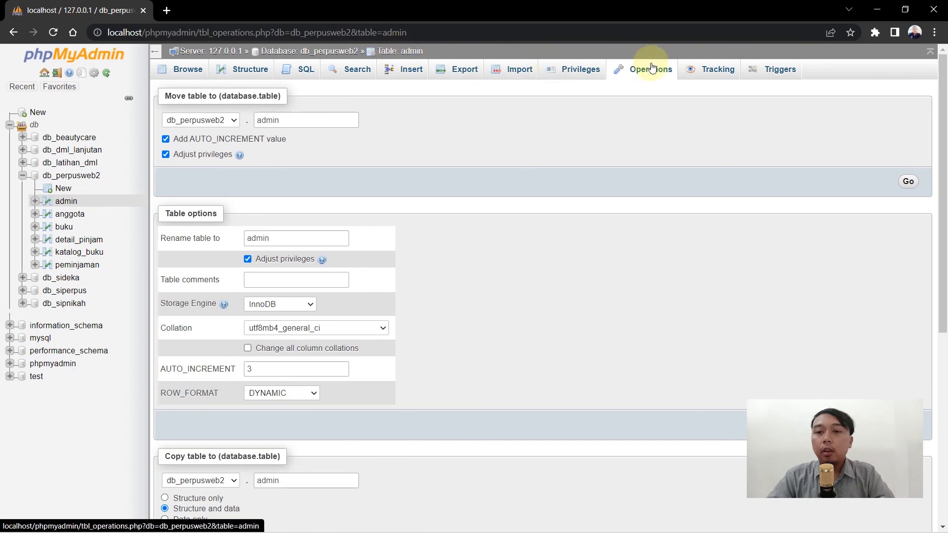
left_click(301, 242)
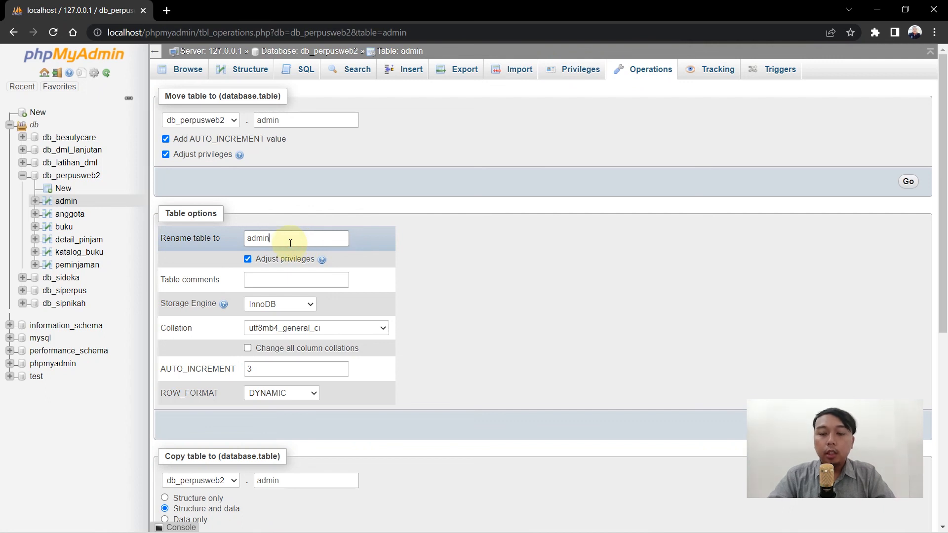
key("BackSpace")
key("BackSpace")
key("BackSpace")
key("BackSpace")
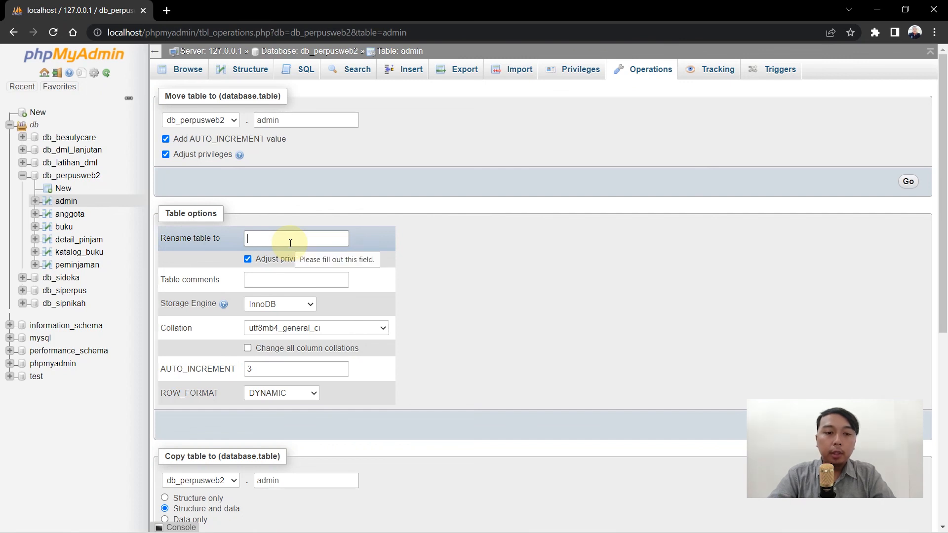
type("user")
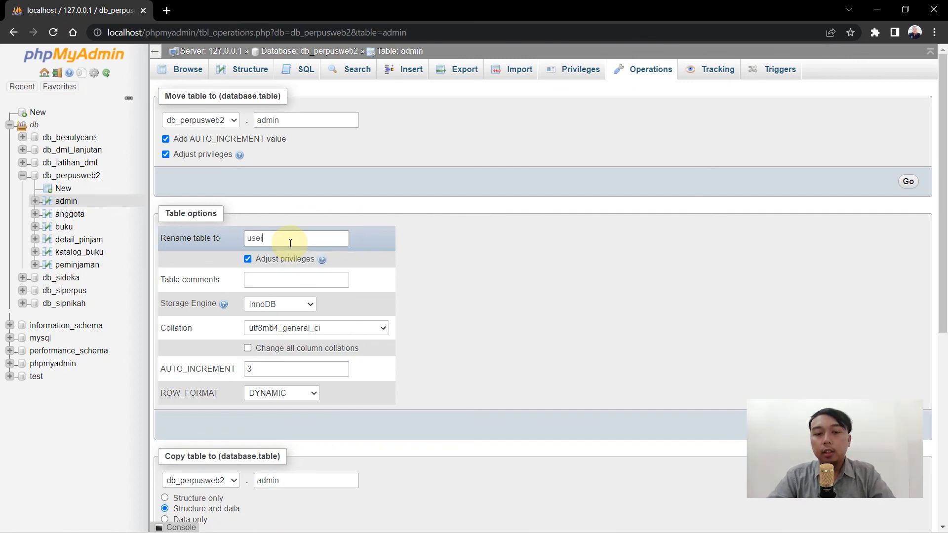